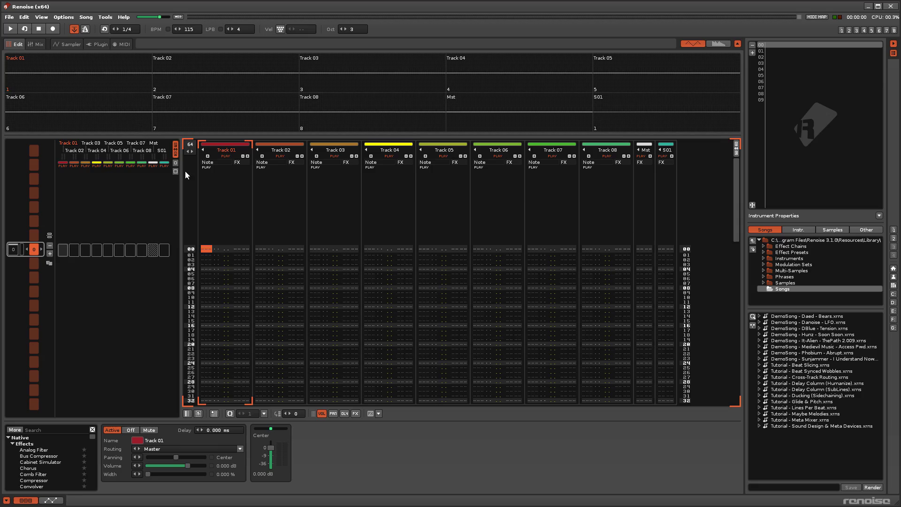
# Rescan the VST plugins from the plugin section of the preferences
pyautogui.click(24, 17)
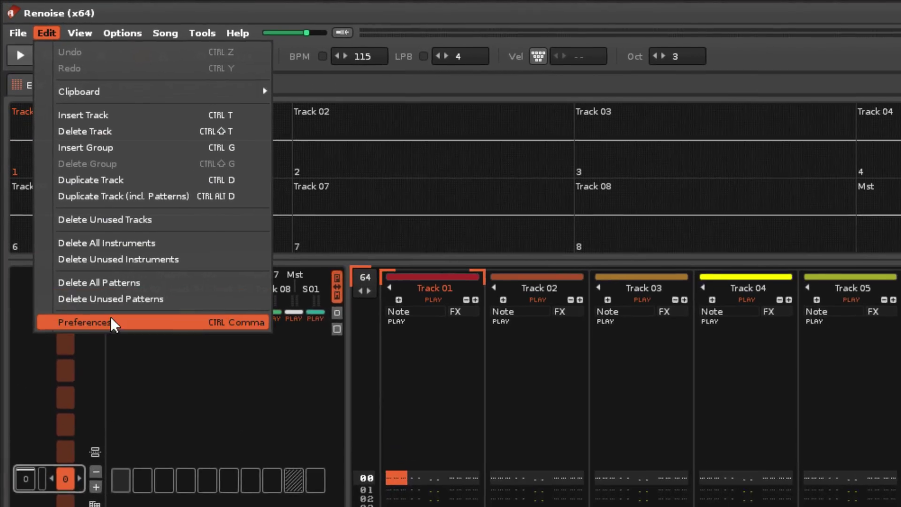
pyautogui.click(94, 269)
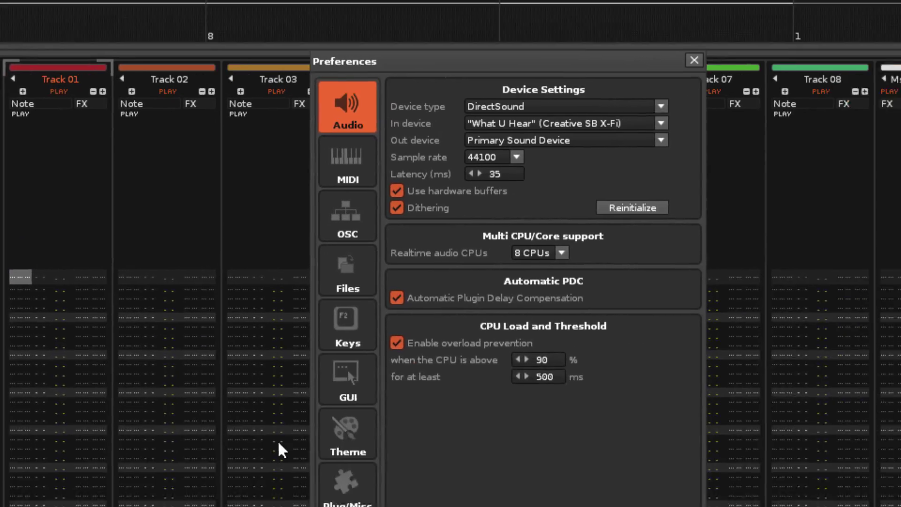
pyautogui.click(331, 478)
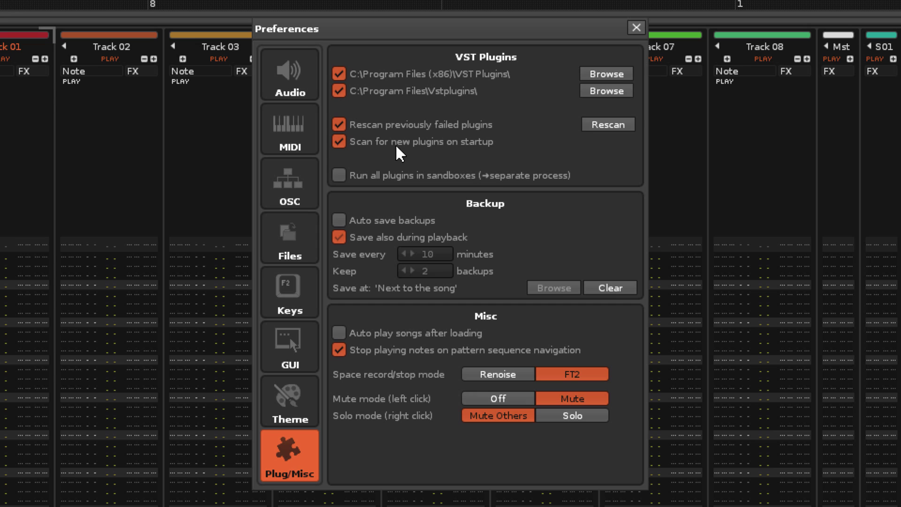
pyautogui.click(608, 124)
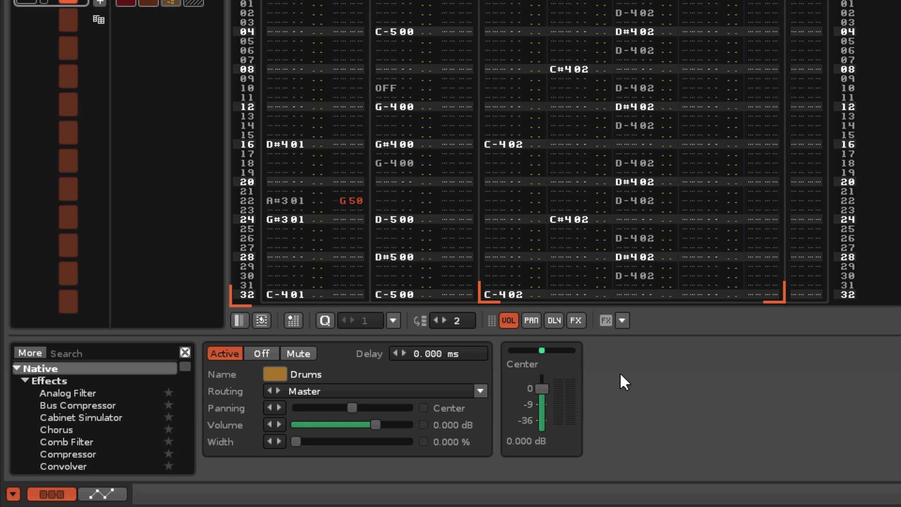
# Add the Cyanide2 VST effect to the Drums track during playback, load its Broken preset, and bypass the device
pyautogui.click(17, 368)
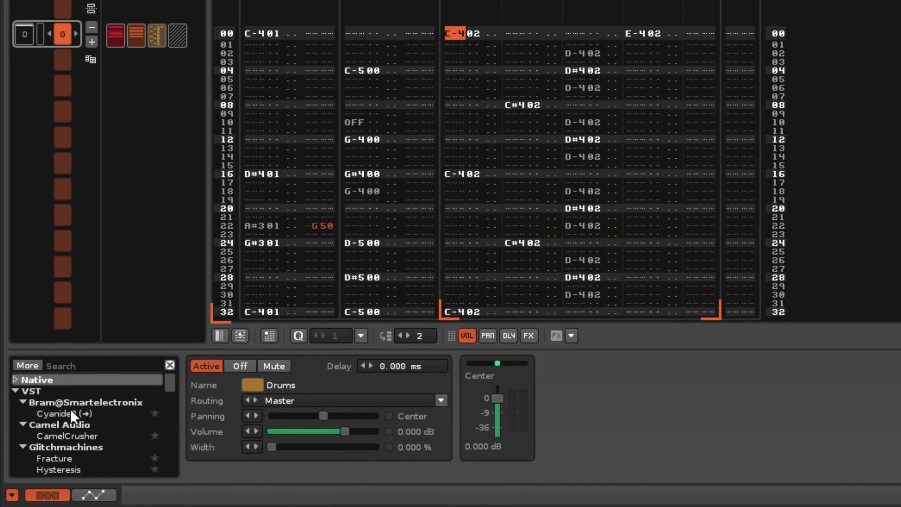
pyautogui.click(69, 415)
pyautogui.press('space')
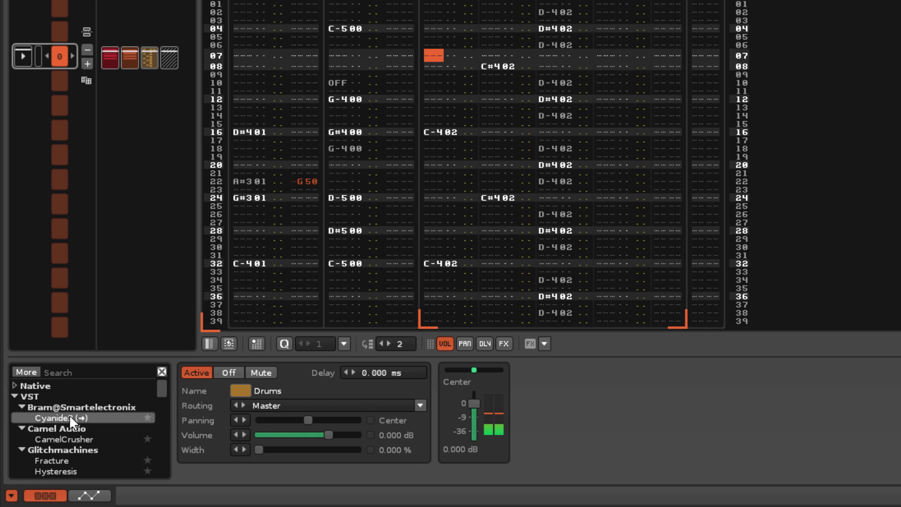
pyautogui.doubleClick(69, 415)
pyautogui.click(771, 374)
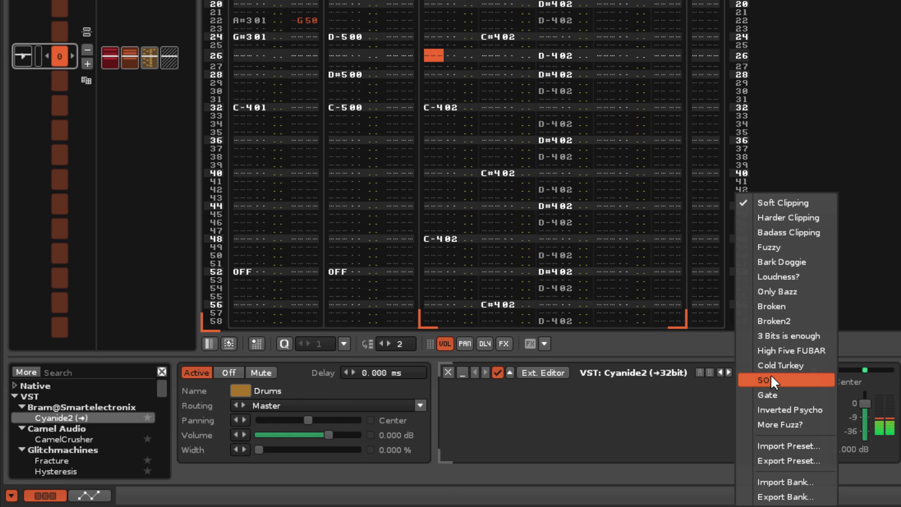
pyautogui.click(776, 306)
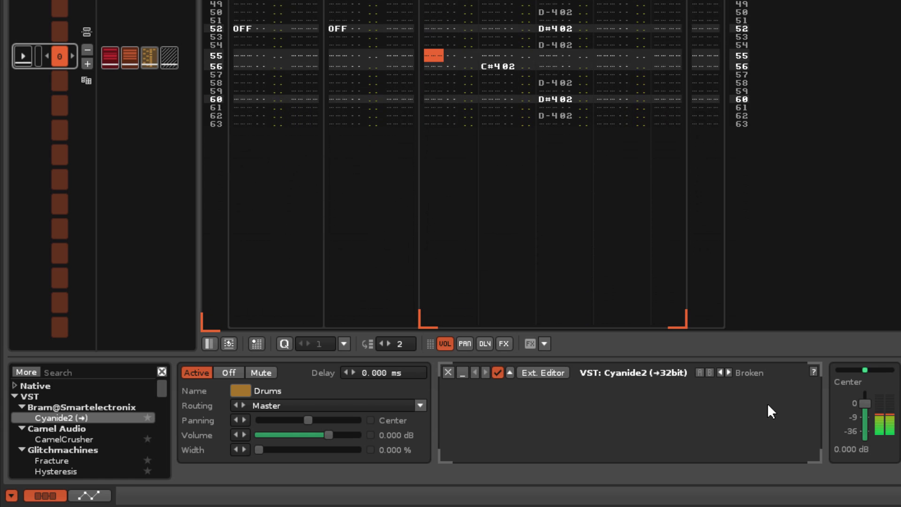
pyautogui.click(497, 373)
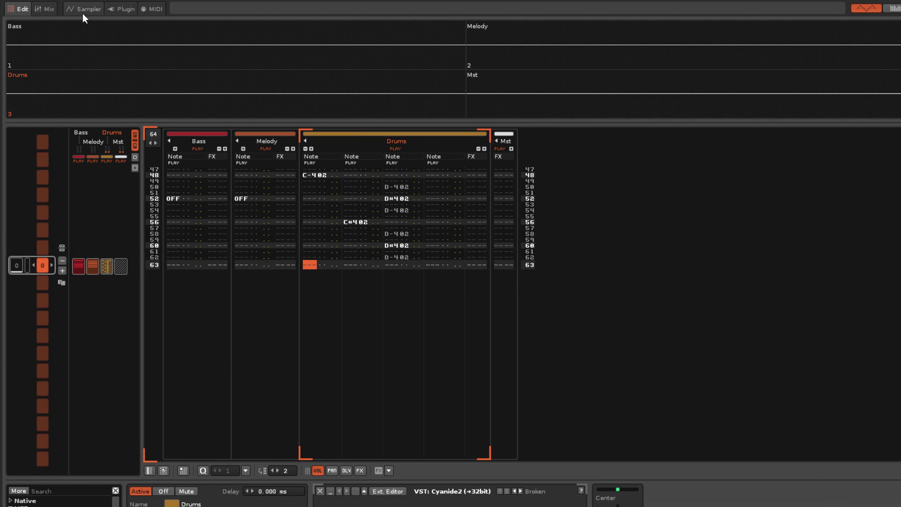
# Create a first effect chain for the drum instrument in the sampler's effects and select the bs_kick_001 sample
pyautogui.click(82, 13)
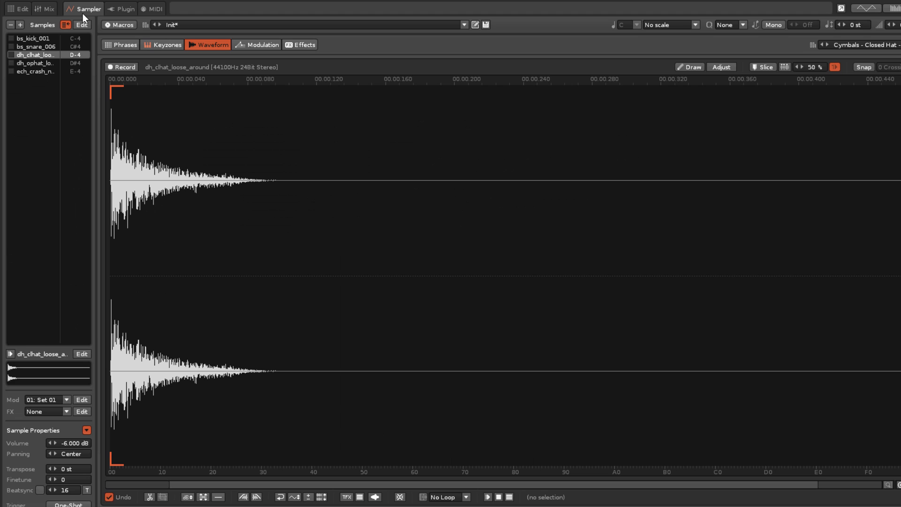
pyautogui.click(308, 45)
pyautogui.click(492, 246)
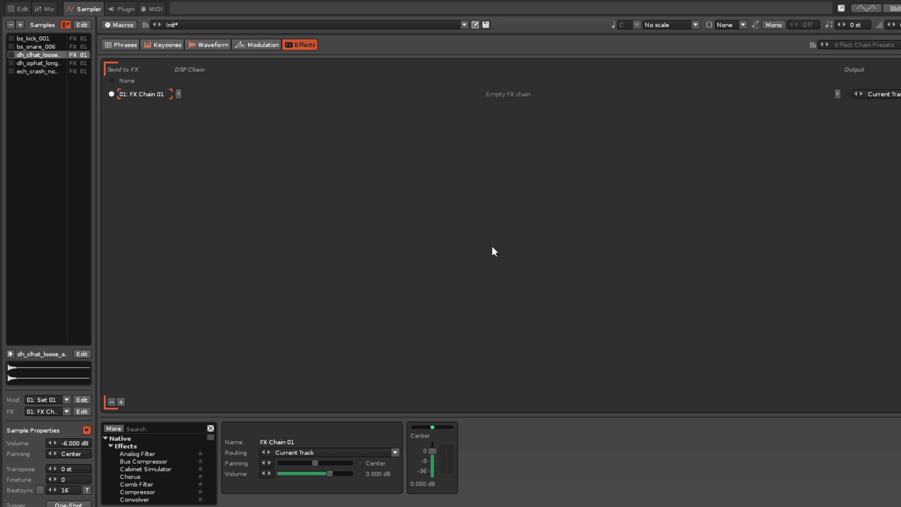
pyautogui.press('Up')
pyautogui.press('Up')
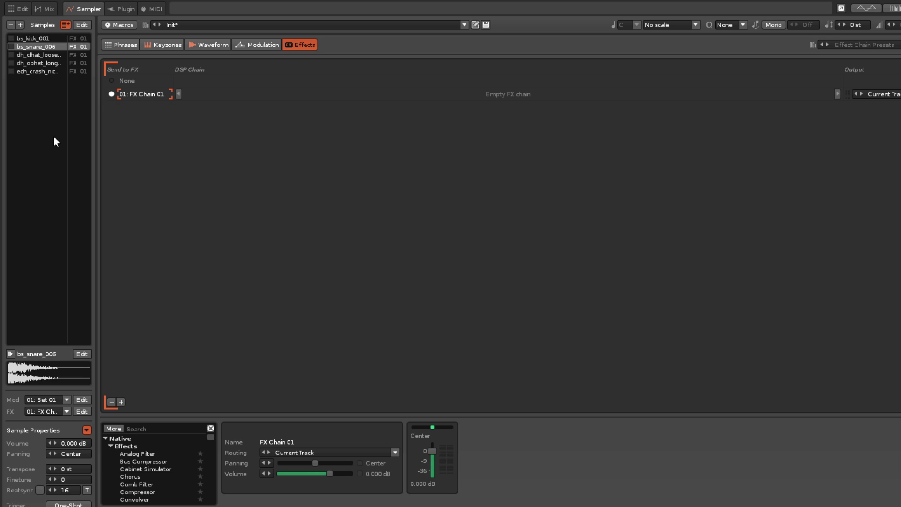
# Add the Cyanide2 VST effect to FX Chain 01 and load its Broken preset
pyautogui.click(105, 438)
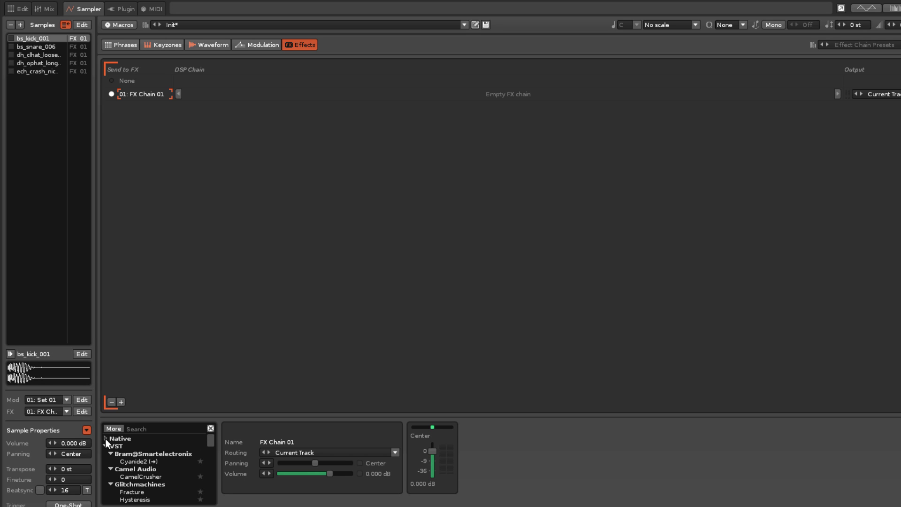
pyautogui.doubleClick(135, 462)
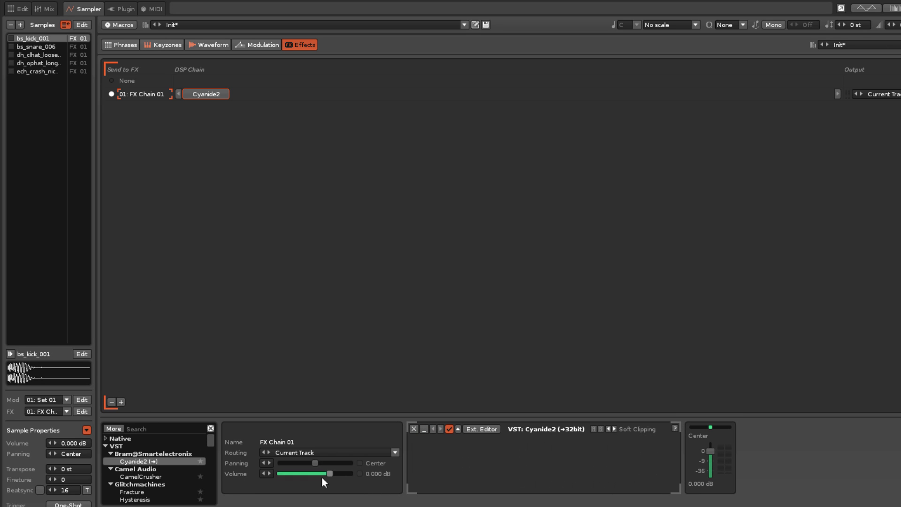
pyautogui.click(638, 429)
pyautogui.click(639, 444)
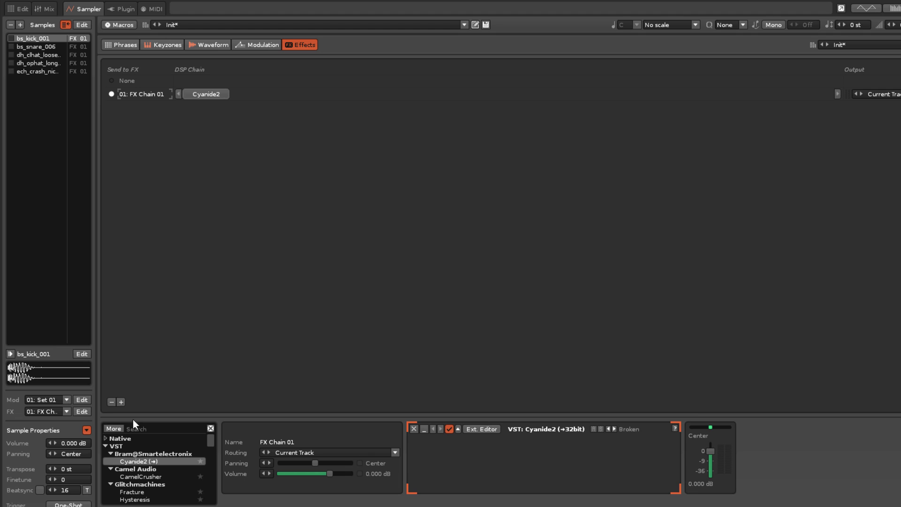
# Create a second effect chain with CamelCrusher and Glitch2, placing Glitch2 before CamelCrusher
pyautogui.click(121, 402)
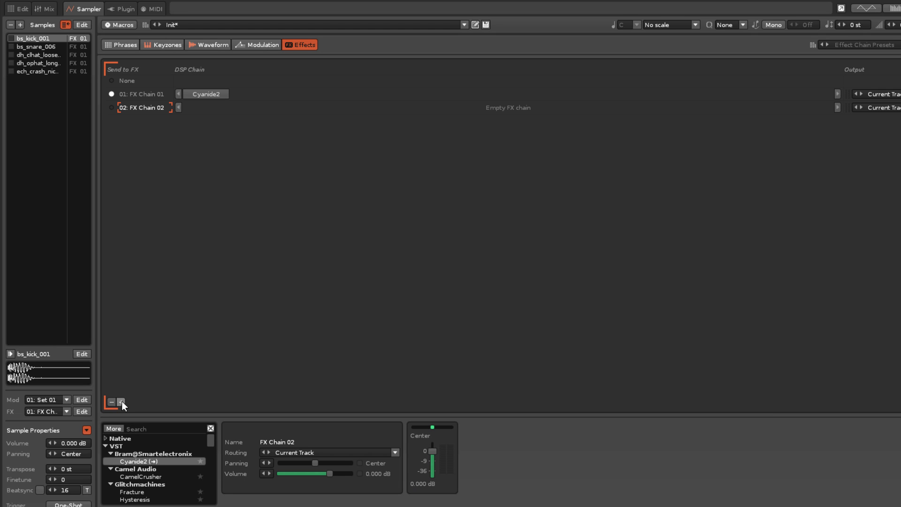
pyautogui.doubleClick(142, 476)
pyautogui.scroll(-2, 140, 475)
pyautogui.doubleClick(136, 484)
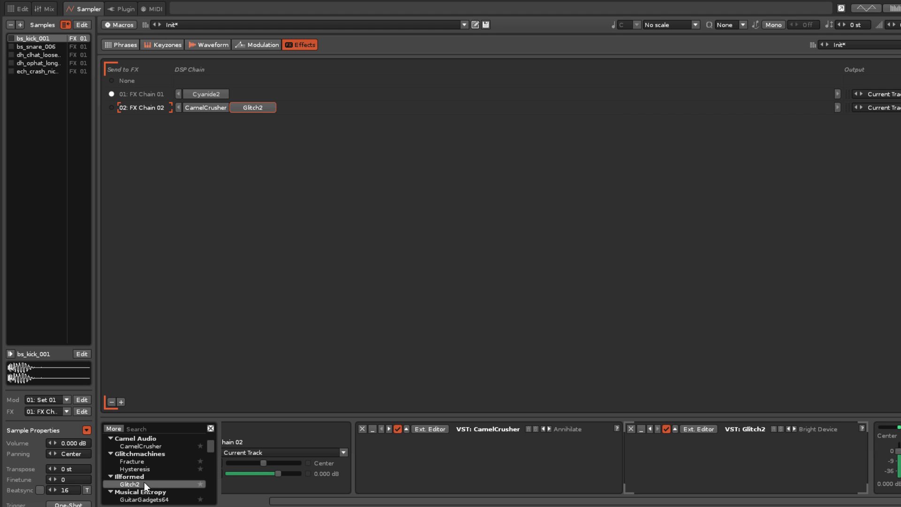
pyautogui.click(650, 430)
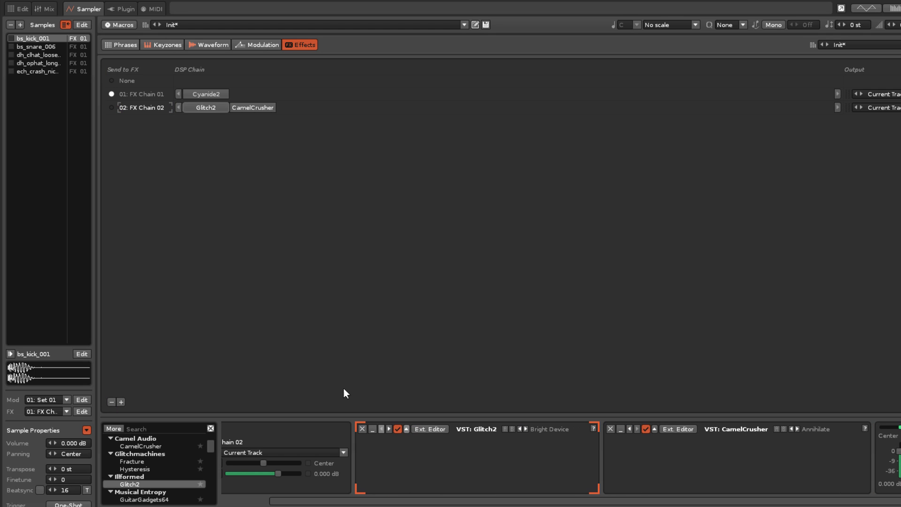
# Send the snare, open hi-hat and crash samples to FX Chain 02
pyautogui.press('Down')
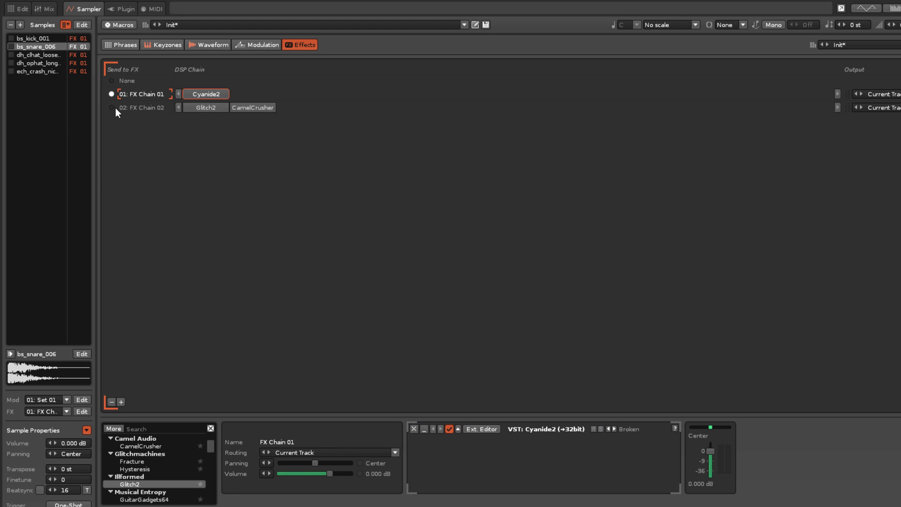
pyautogui.click(111, 107)
pyautogui.press('Down')
pyautogui.press('Down')
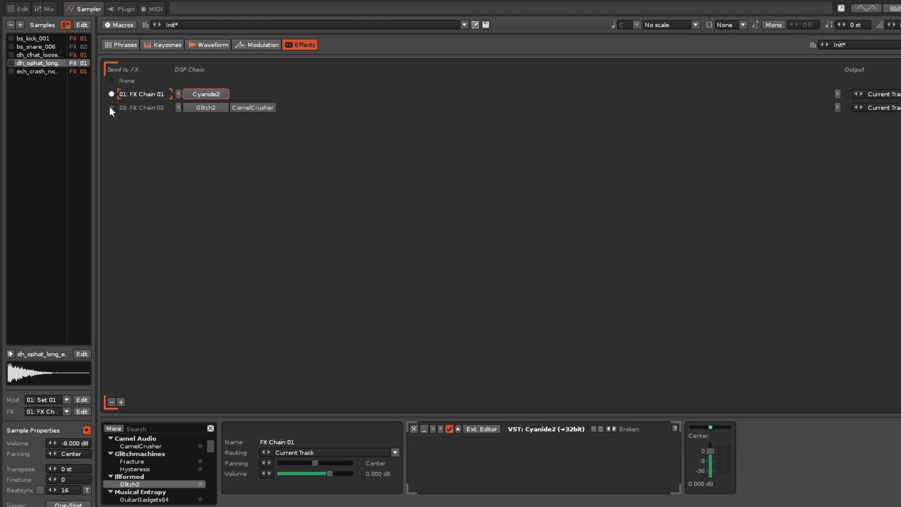
pyautogui.click(112, 107)
pyautogui.press('Down')
pyautogui.click(112, 107)
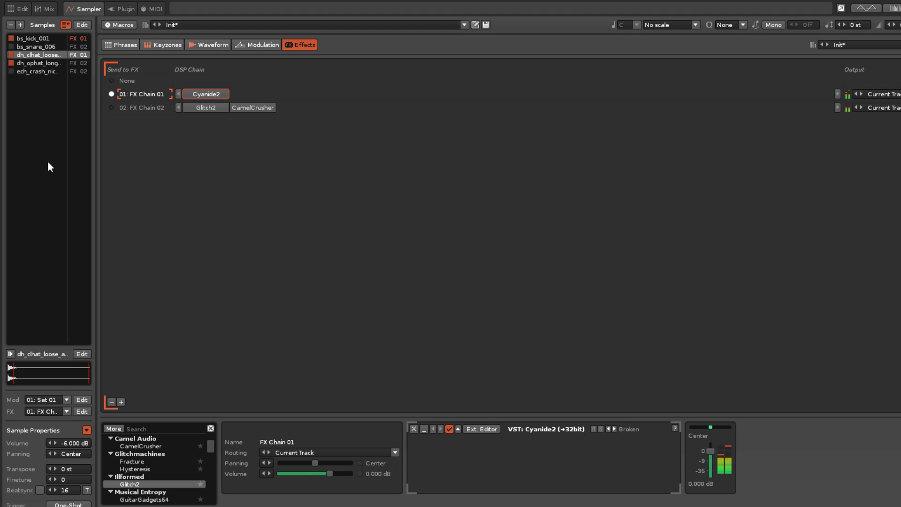
# Try the Broken2 and Badass Clipping presets on FX Chain 01's Cyanide2, and settle on Harder Clipping
pyautogui.click(627, 428)
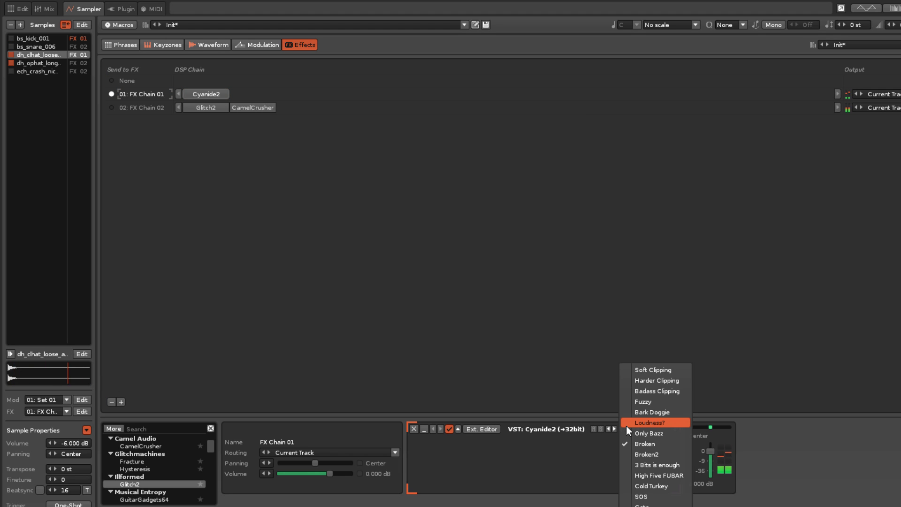
pyautogui.click(645, 454)
pyautogui.click(636, 428)
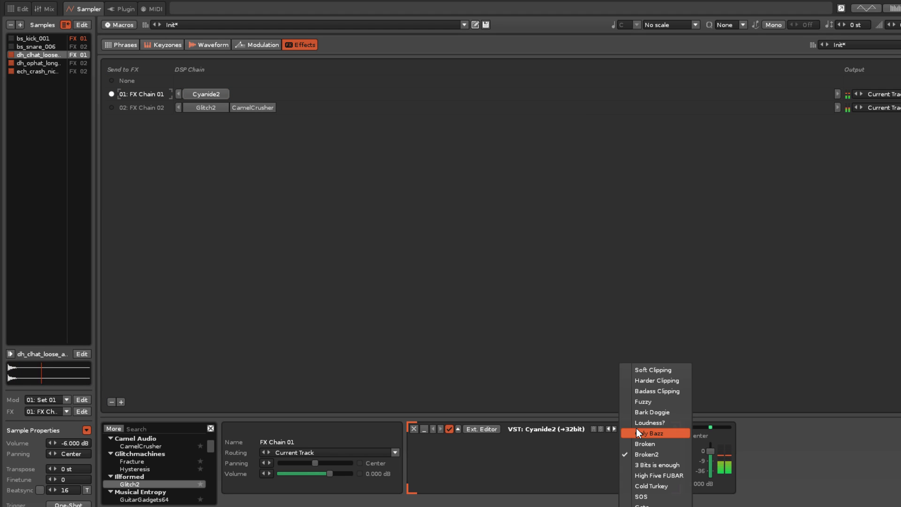
pyautogui.click(647, 389)
pyautogui.click(647, 427)
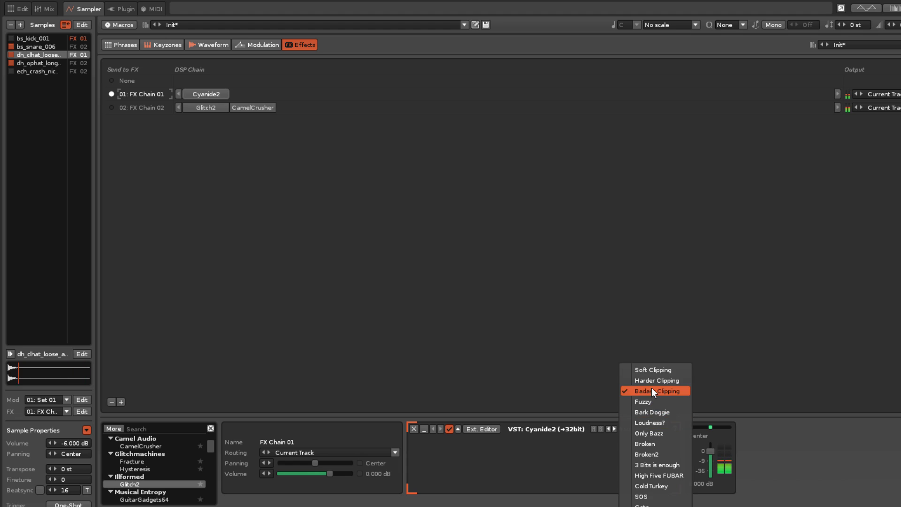
pyautogui.click(652, 381)
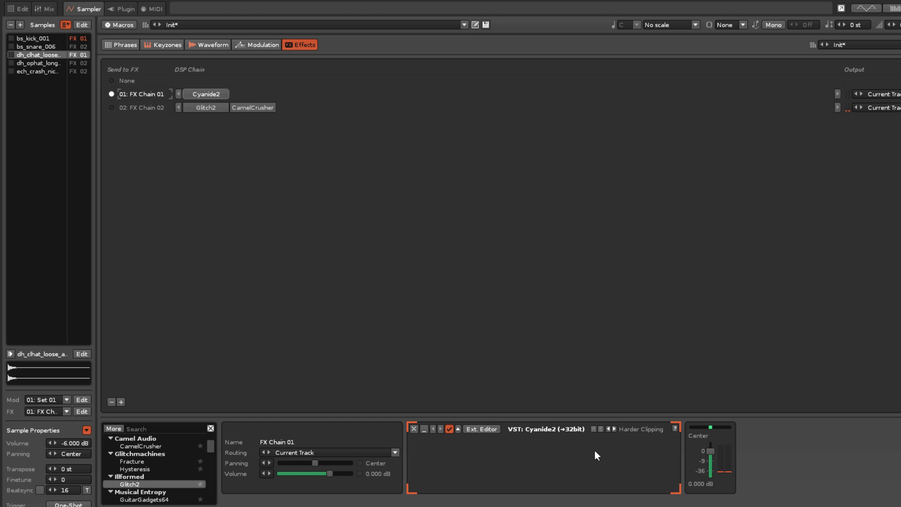
# View the external editors of Cyanide2, CamelCrusher and Glitch2, closing each one again
pyautogui.click(487, 430)
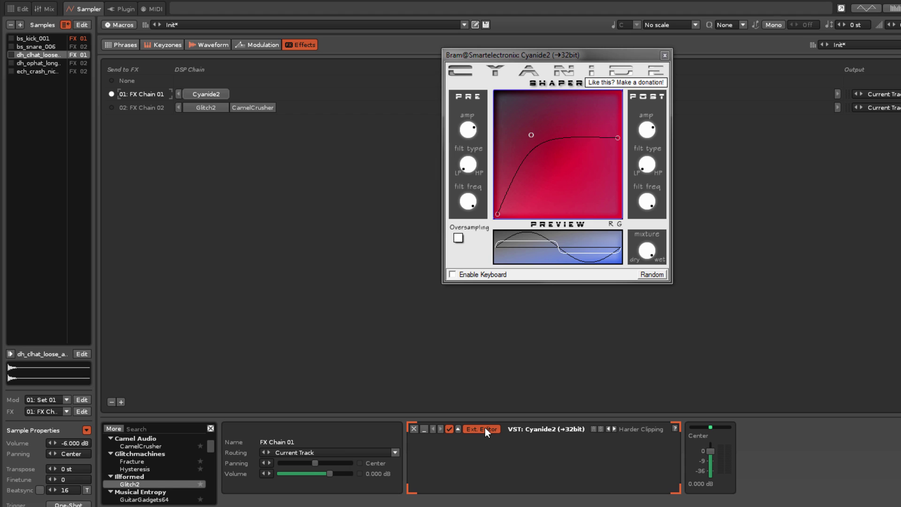
pyautogui.click(486, 430)
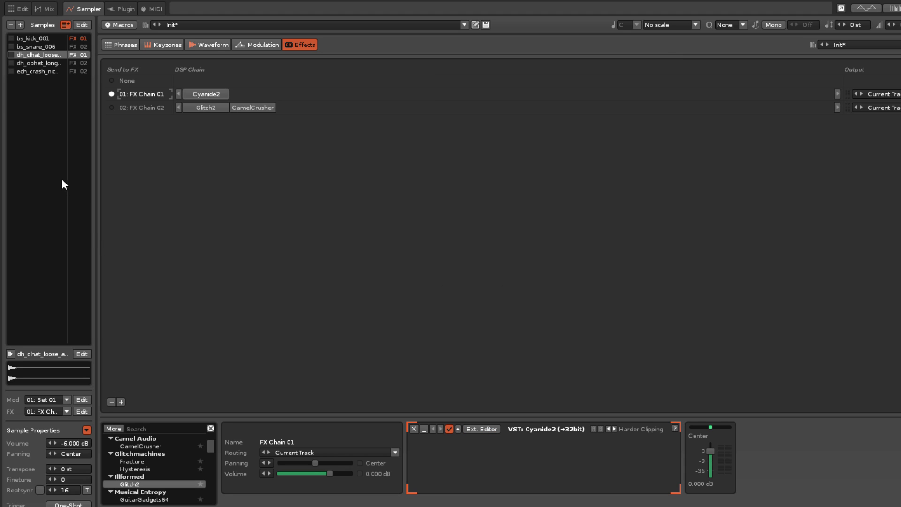
pyautogui.press('Down')
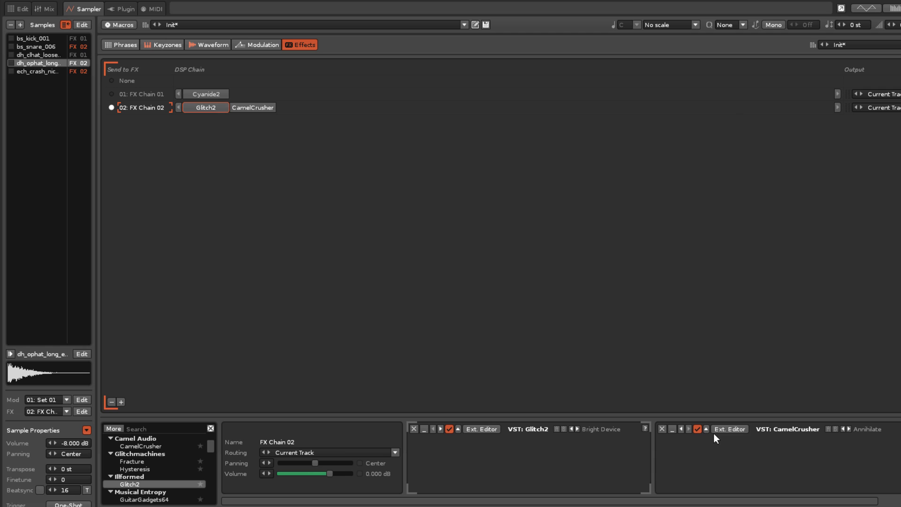
pyautogui.click(729, 430)
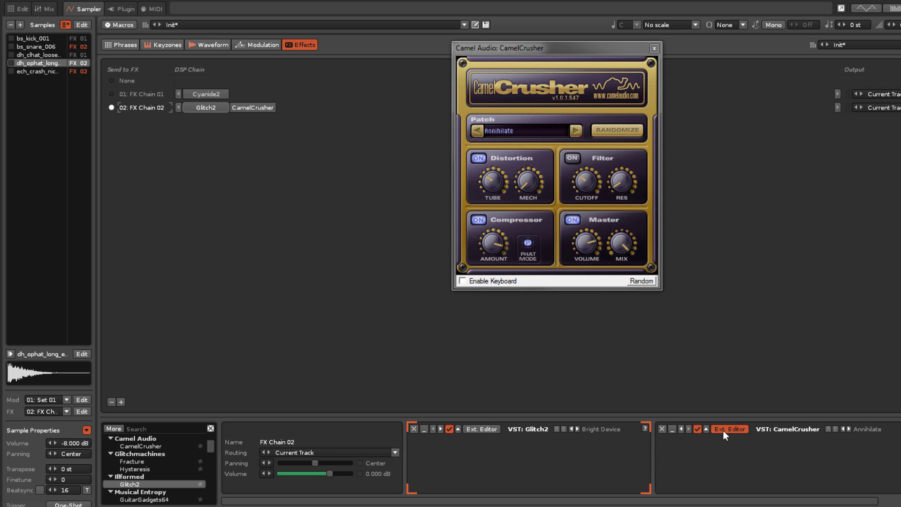
pyautogui.click(723, 430)
pyautogui.click(479, 430)
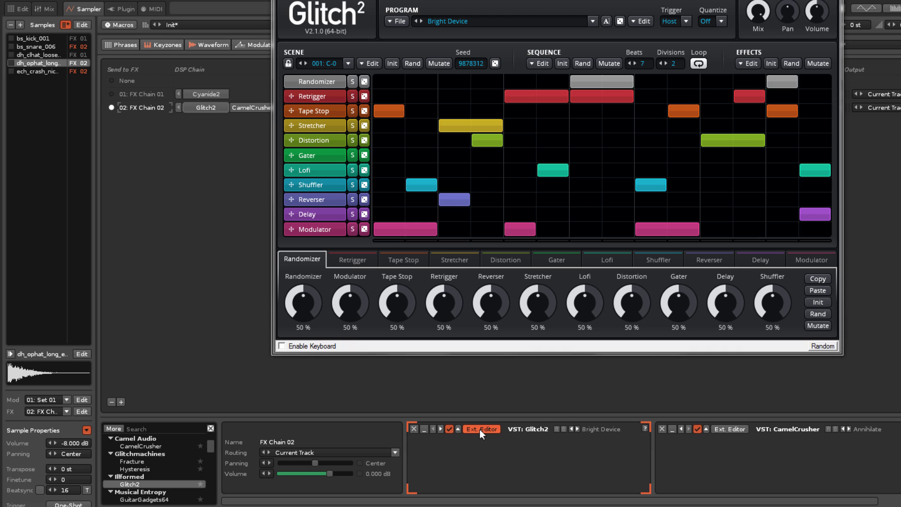
pyautogui.click(480, 430)
# Expose CamelCrusher's parameters alongside its external editor, and set the tube distortion to 57% and the mech distortion to 70%
pyautogui.click(729, 430)
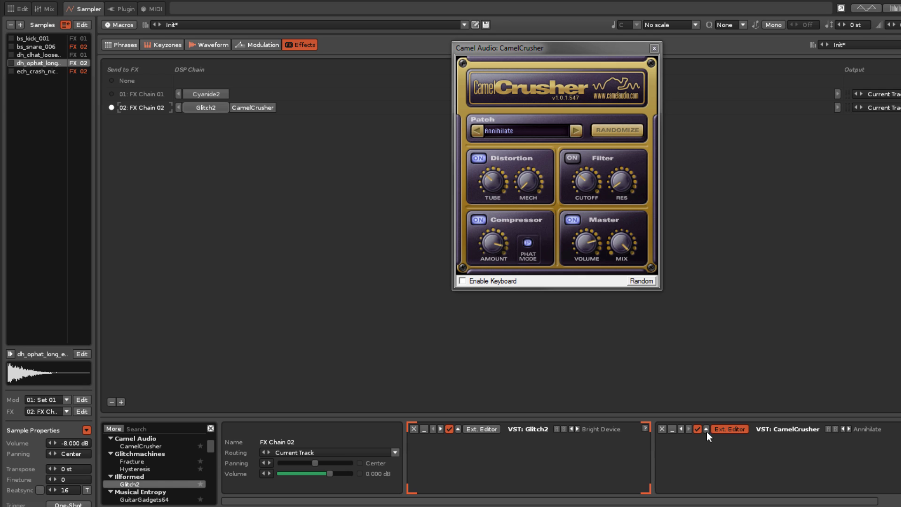
pyautogui.click(706, 429)
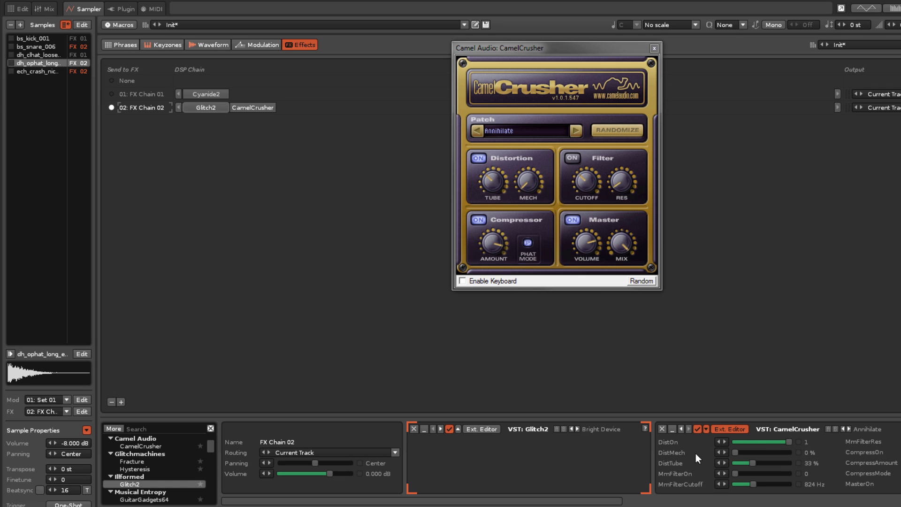
pyautogui.moveTo(492, 182); pyautogui.dragTo(500, 165)
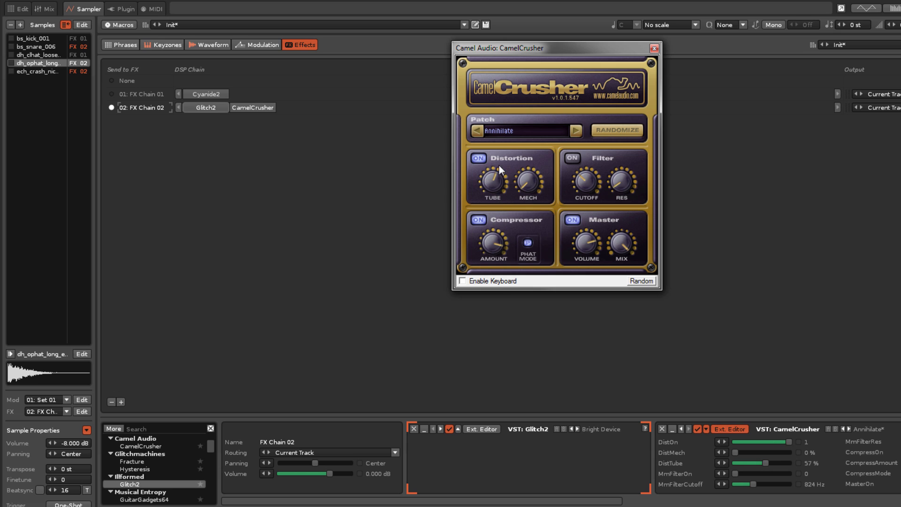
pyautogui.moveTo(736, 452); pyautogui.dragTo(735, 473)
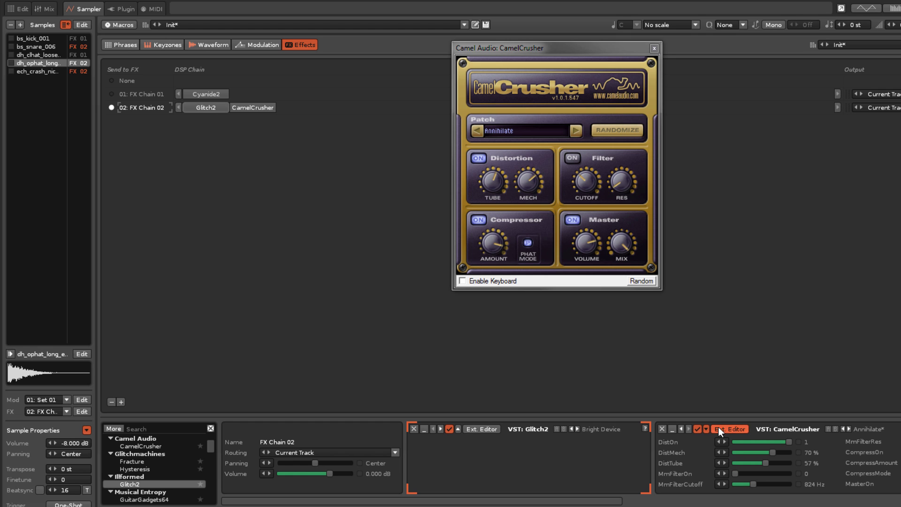
pyautogui.click(719, 429)
# Enable the bypassed Cyanide2 effect on the Drums track in the pattern editor and open its external editor
pyautogui.click(20, 9)
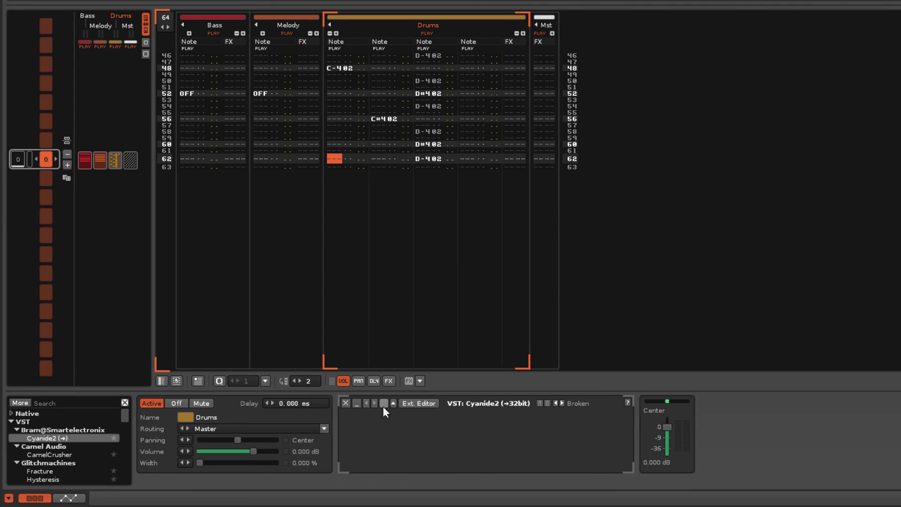
pyautogui.click(383, 404)
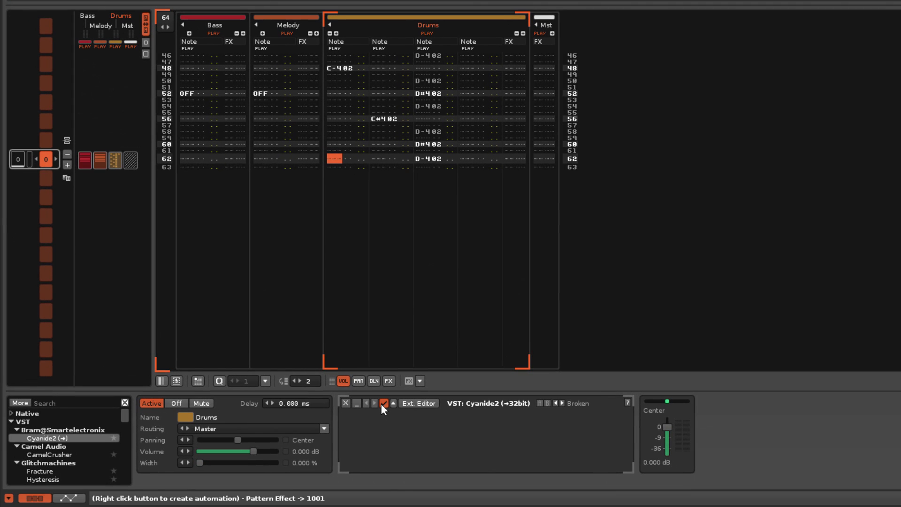
pyautogui.click(429, 403)
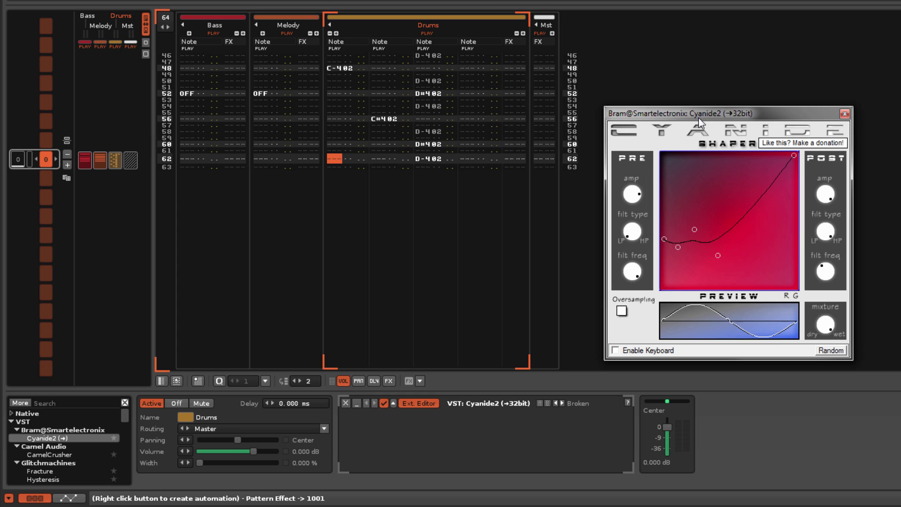
# Expose Cyanide2's parameters, record PreFilter changes into the Drums track's effect column during playback, and stop playback
pyautogui.click(393, 403)
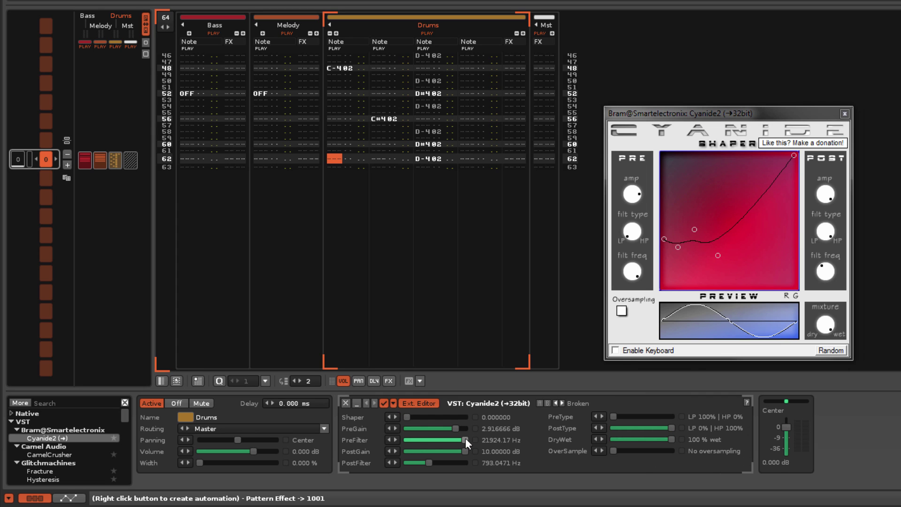
pyautogui.moveTo(465, 438); pyautogui.dragTo(430, 440)
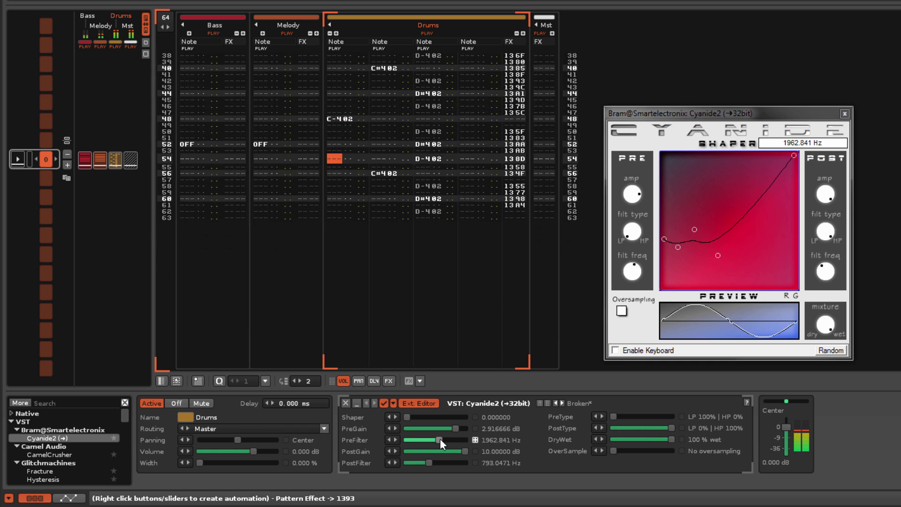
pyautogui.press('space')
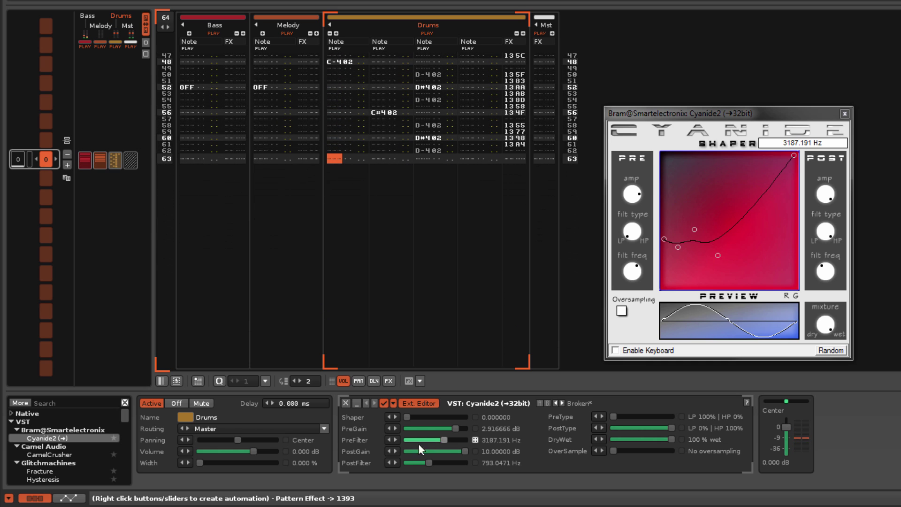
# Add an automation envelope for Cyanide2's DryWet parameter on the Drums track and process it with Create Random Points
pyautogui.click(66, 498)
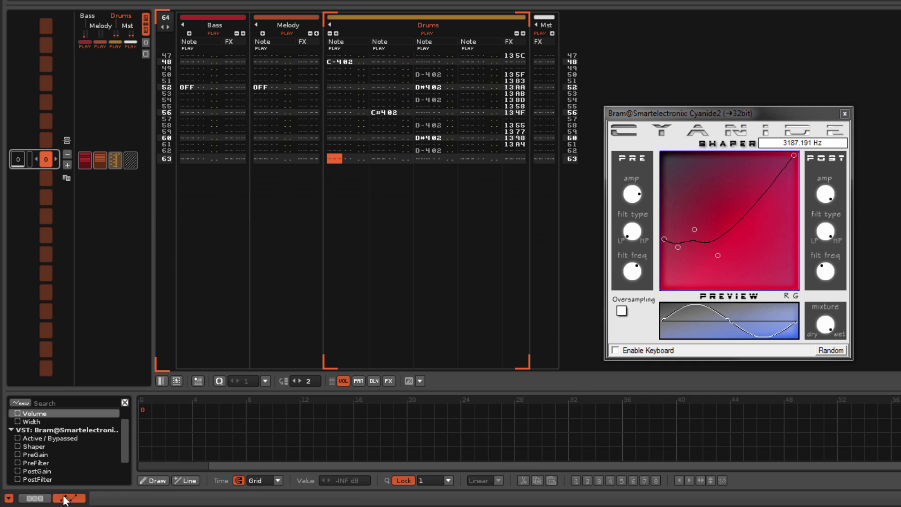
pyautogui.scroll(-2, 63, 478)
pyautogui.doubleClick(54, 471)
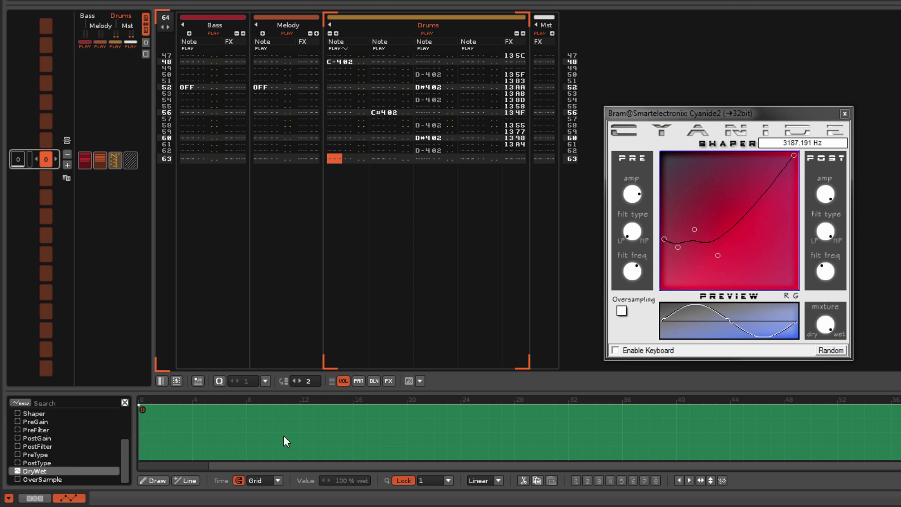
pyautogui.rightClick(343, 429)
pyautogui.moveTo(390, 432)
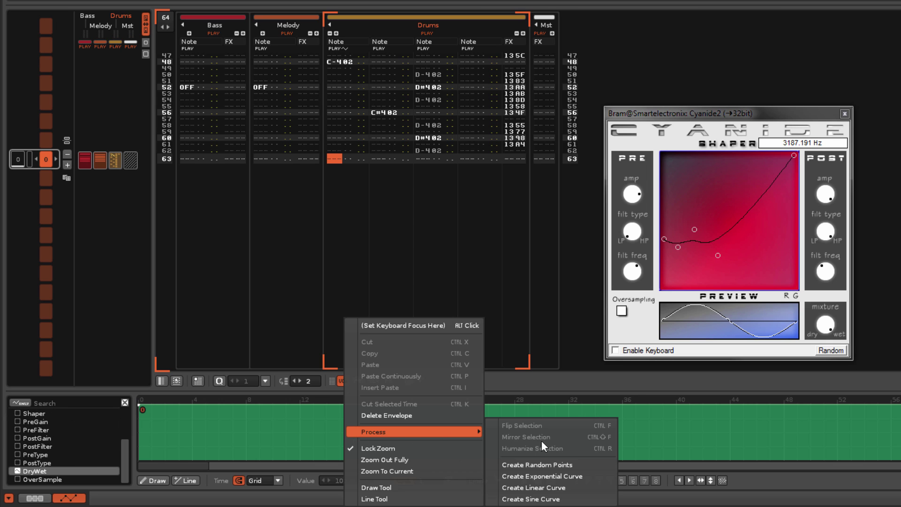
pyautogui.click(548, 463)
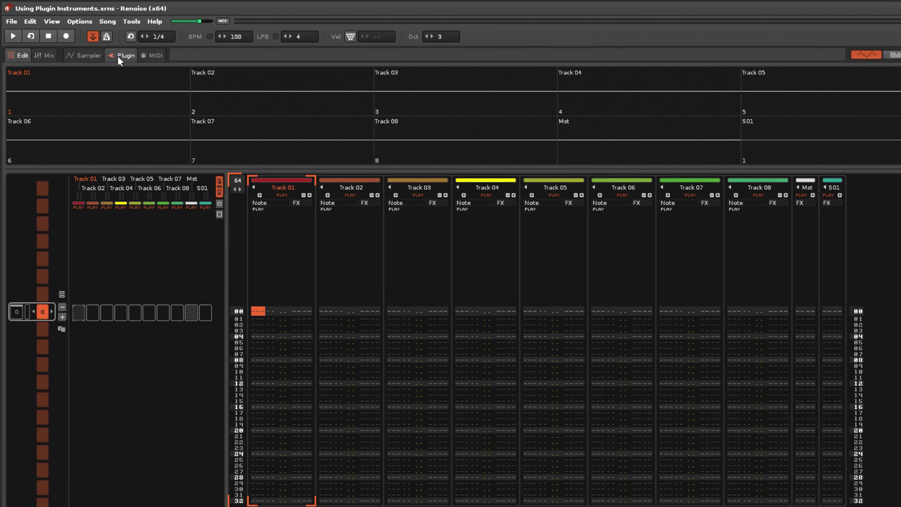
# Load Christopher Gill's P8 VST as the plugin of the current instrument
pyautogui.click(118, 57)
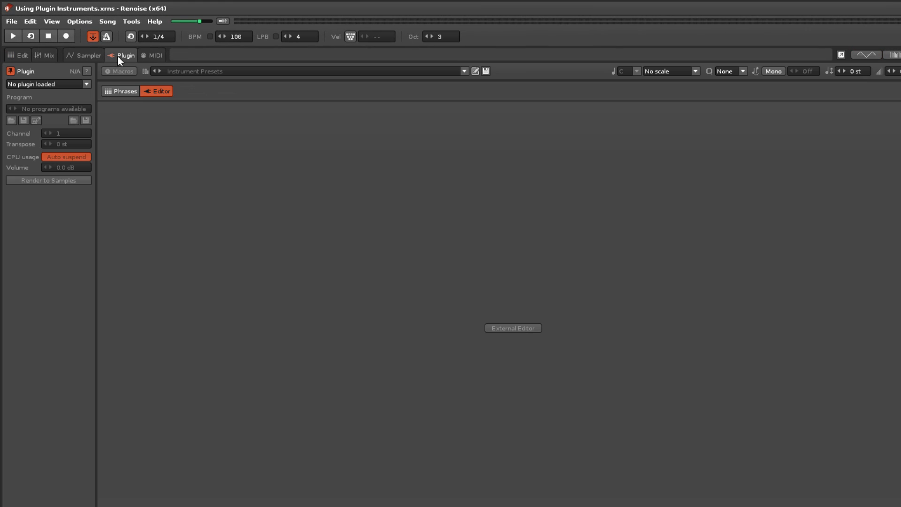
pyautogui.click(86, 84)
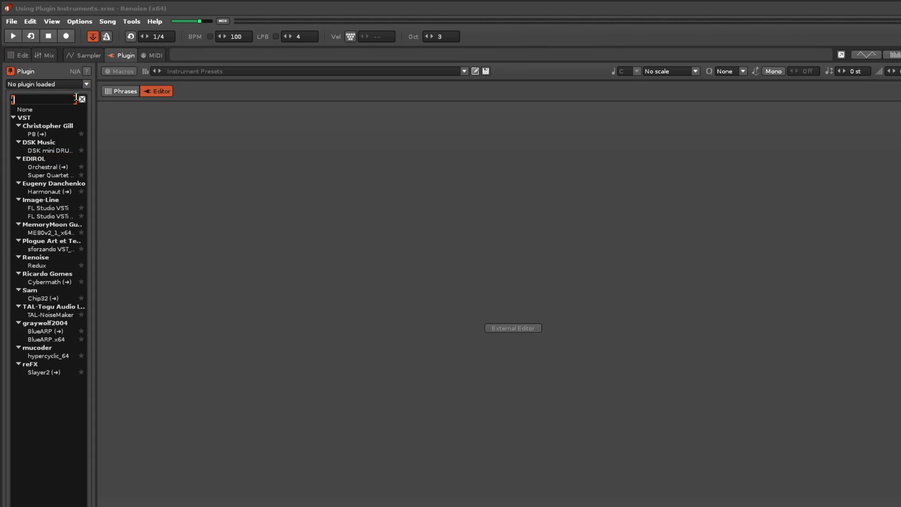
pyautogui.click(38, 135)
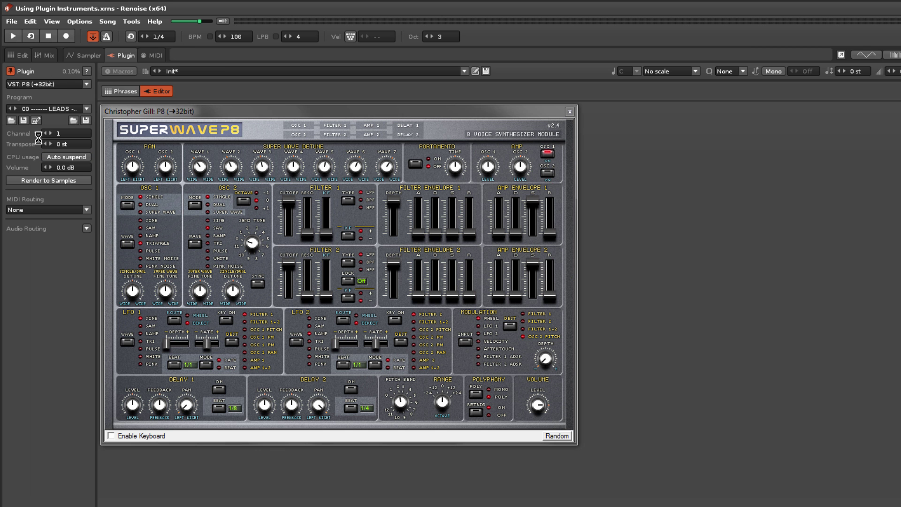
# Try P8's editor window docked and undocked while switching between the pattern editor and Plugin view, and dock it again
pyautogui.click(19, 55)
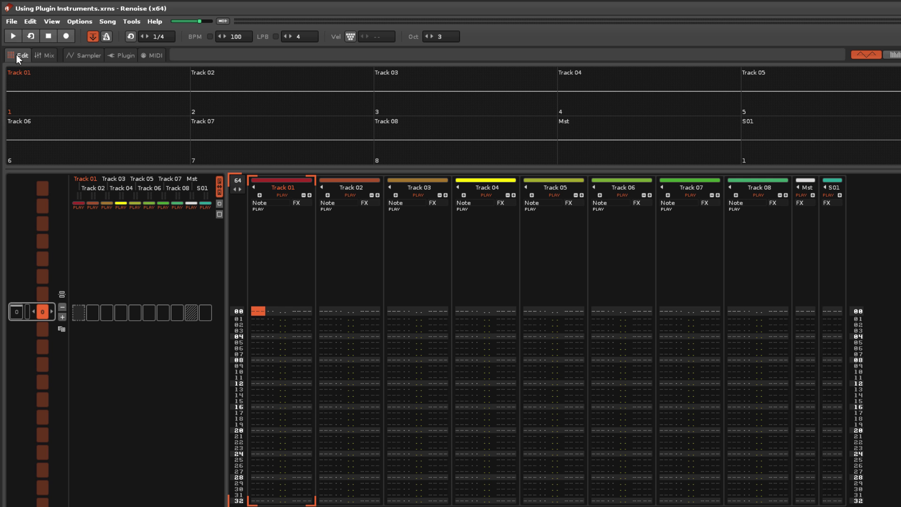
pyautogui.click(114, 55)
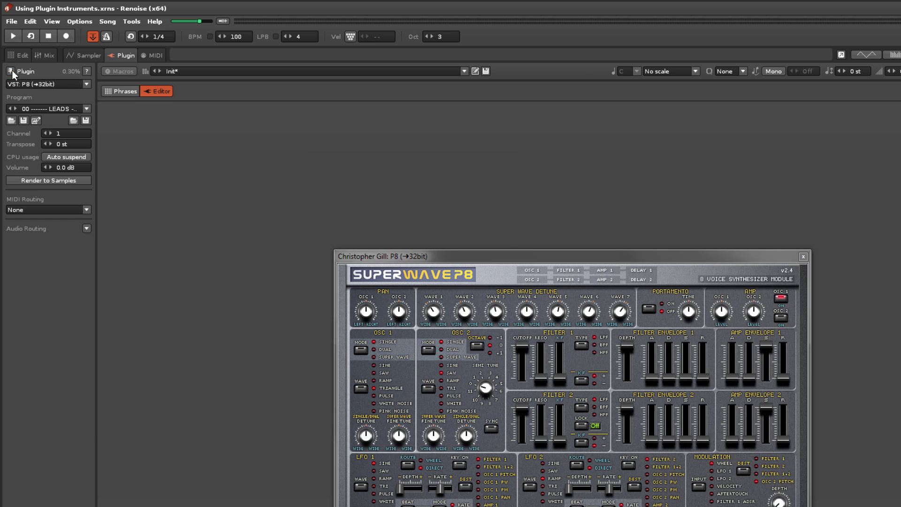
pyautogui.moveTo(494, 256); pyautogui.dragTo(381, 136)
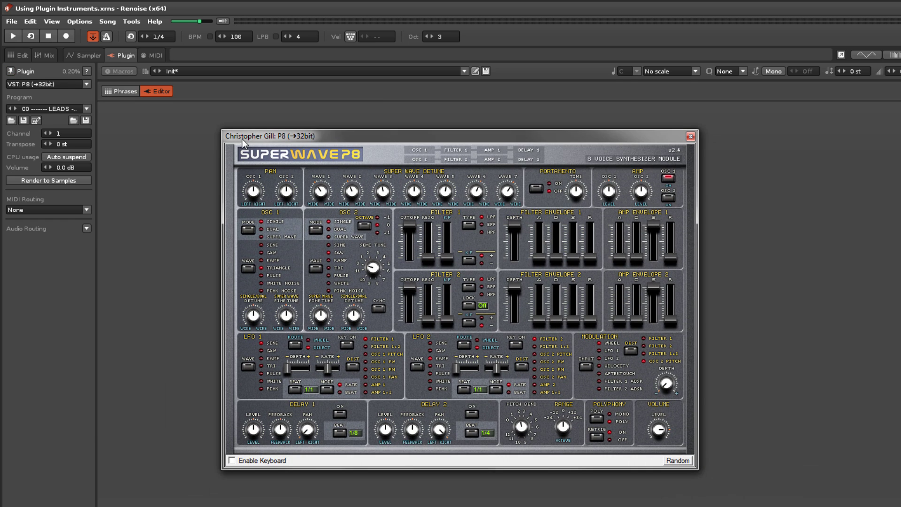
pyautogui.click(20, 57)
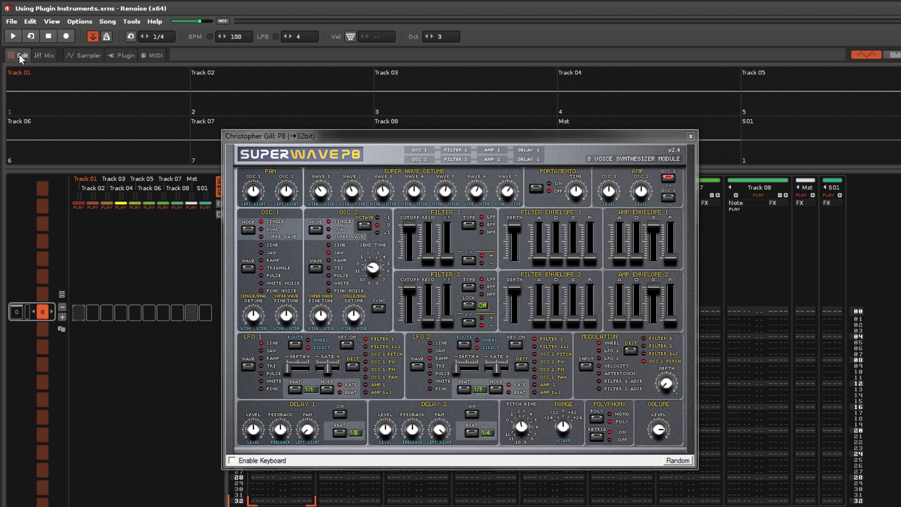
pyautogui.click(120, 56)
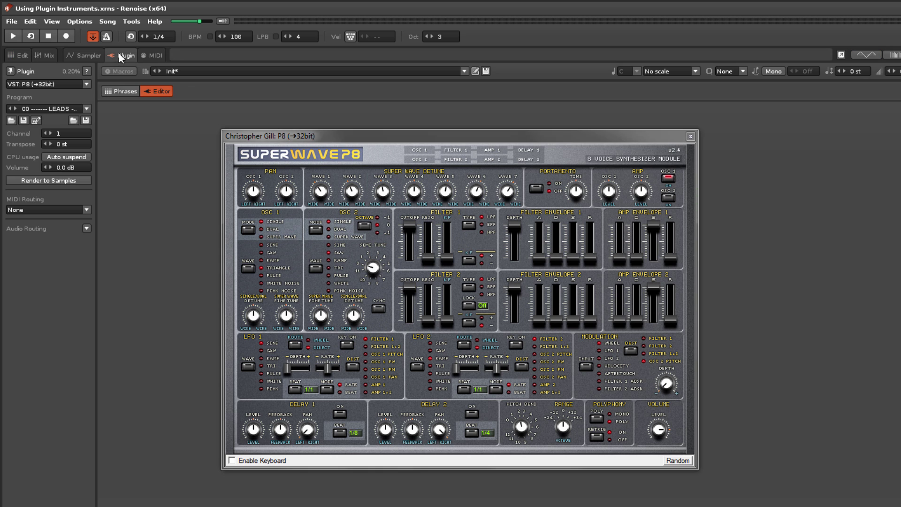
pyautogui.doubleClick(10, 71)
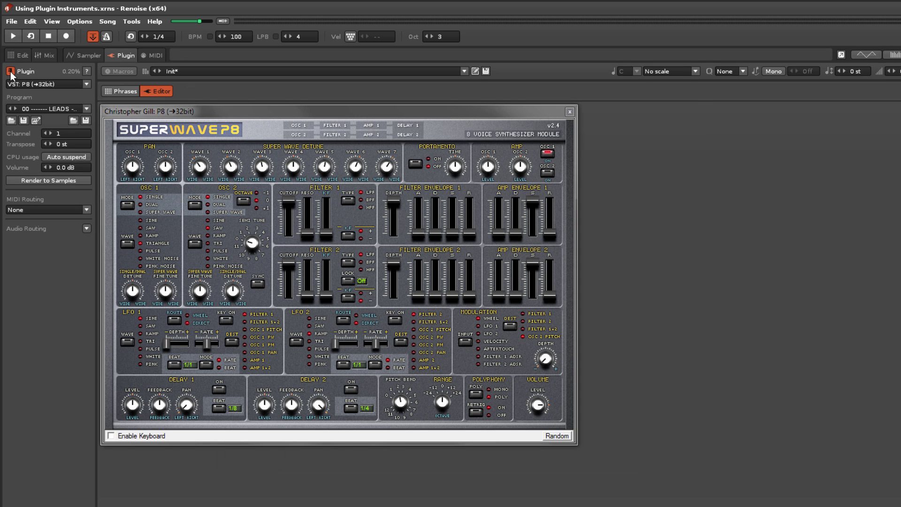
# Try P8's program 01 Super Lead 1, and settle on 02 Super Lead 2
pyautogui.click(87, 109)
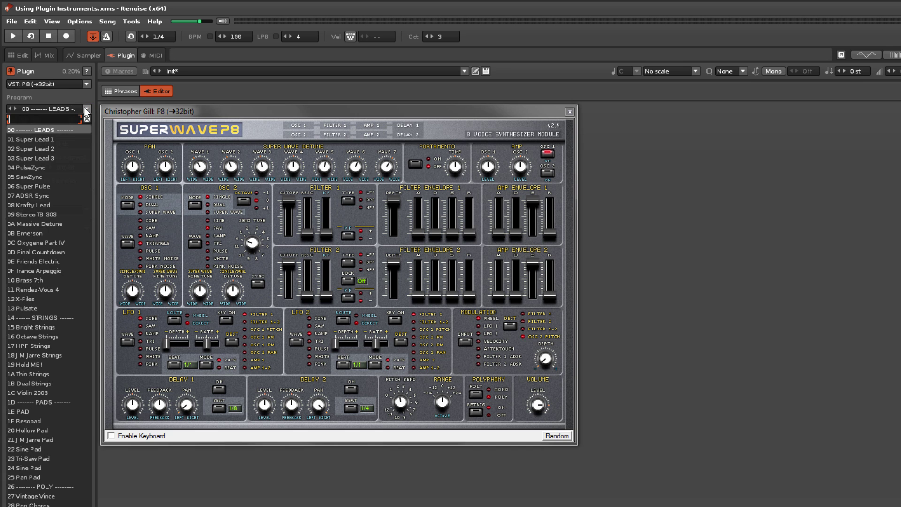
pyautogui.click(27, 139)
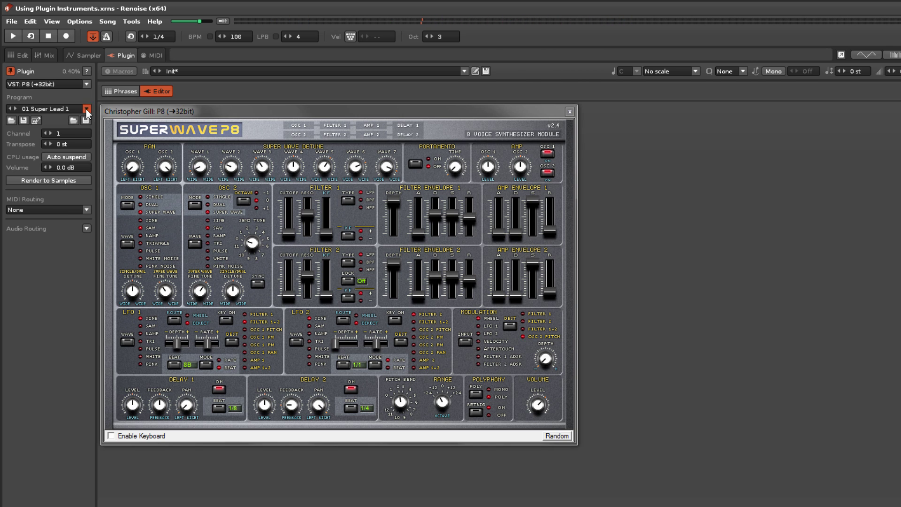
pyautogui.click(87, 108)
pyautogui.click(30, 148)
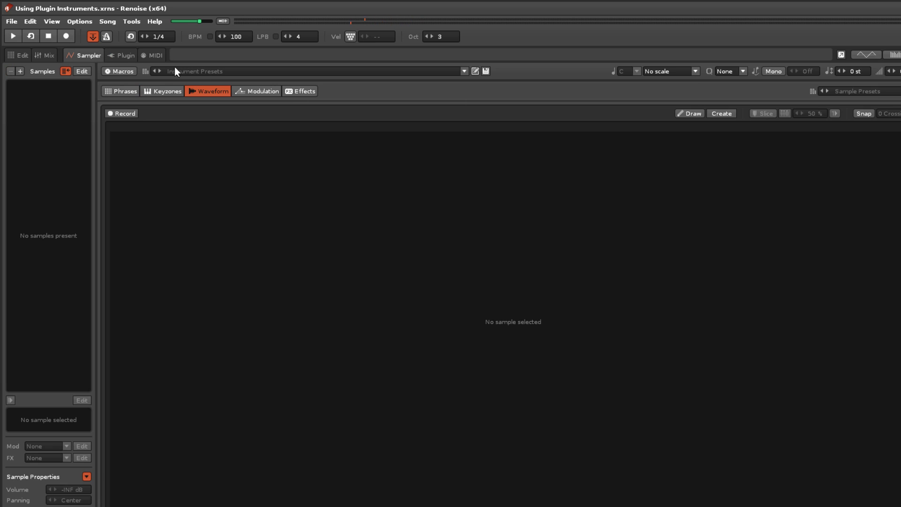
# Load the EDIROL Super Quartet VST as the plugin of an empty instrument
pyautogui.click(125, 56)
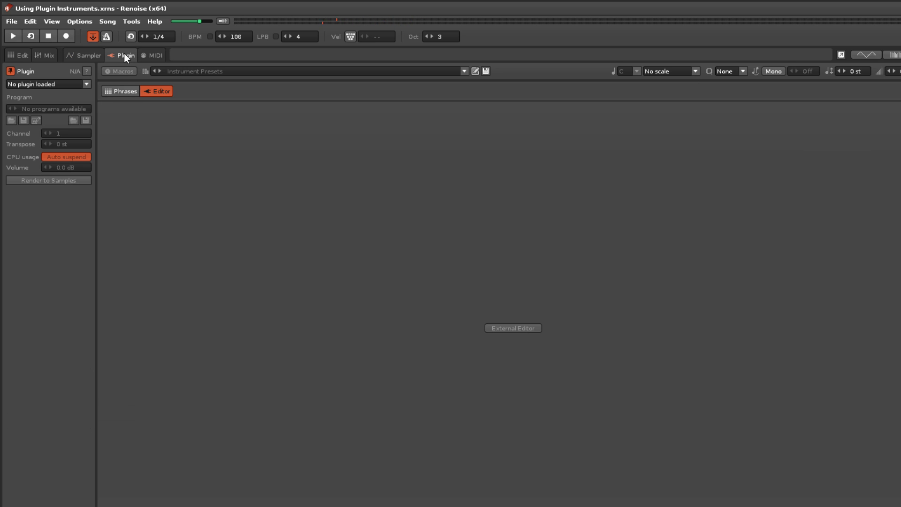
pyautogui.click(88, 84)
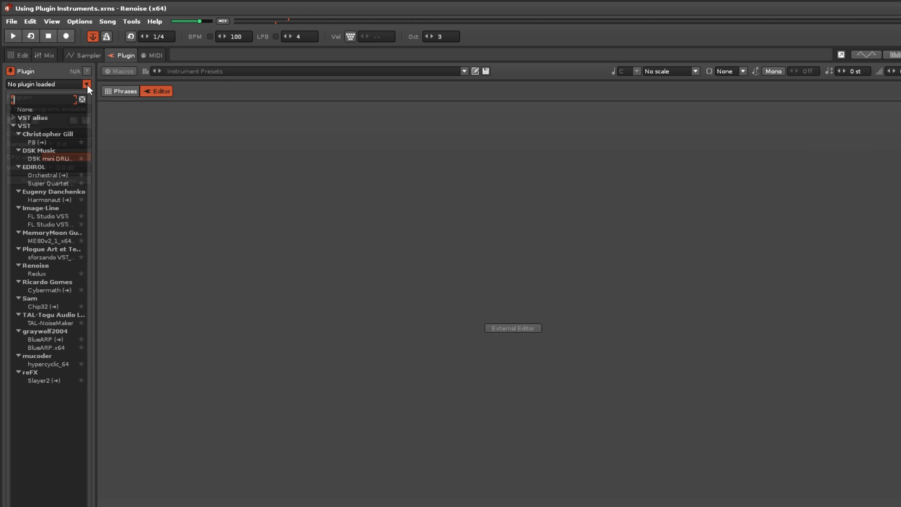
pyautogui.click(37, 185)
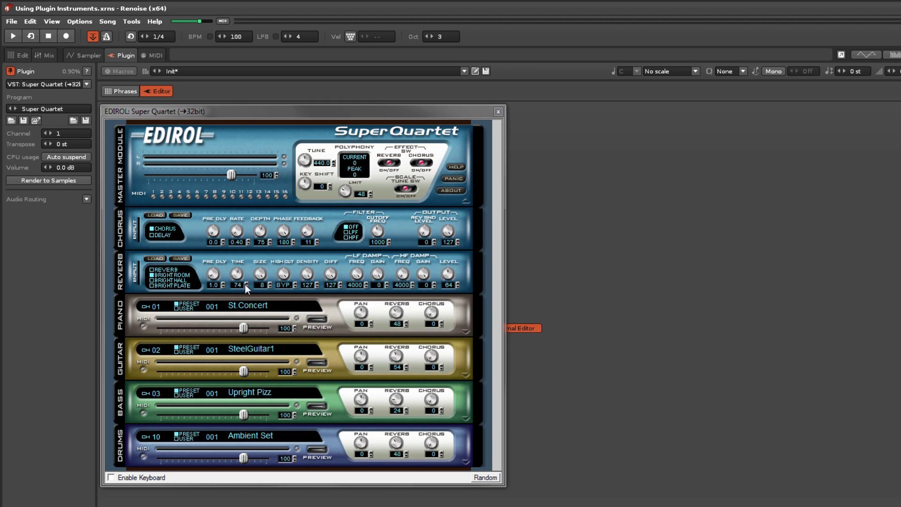
# Try the preset piano sound 012 Old Honky on Super Quartet's piano part
pyautogui.click(255, 308)
pyautogui.moveTo(283, 316)
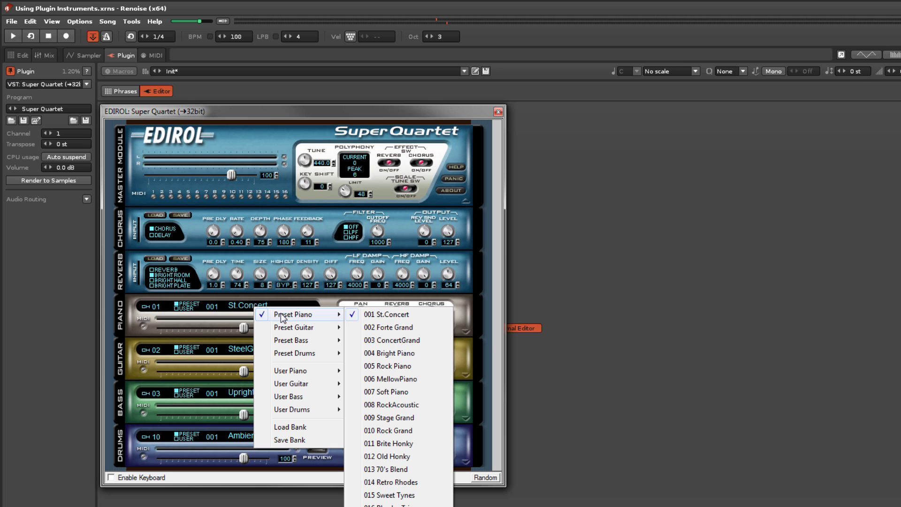
pyautogui.click(394, 456)
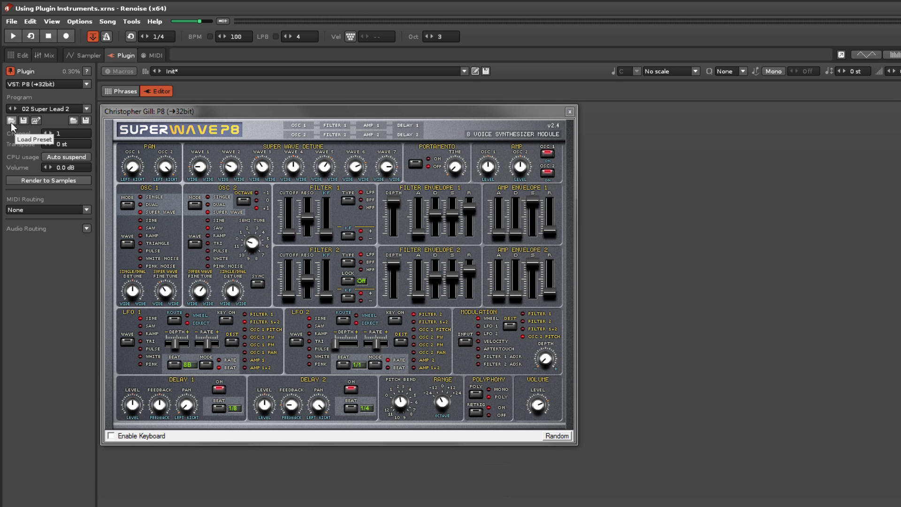
# View the preset export and bank import dialogs for P8, cancelling each one
pyautogui.click(23, 121)
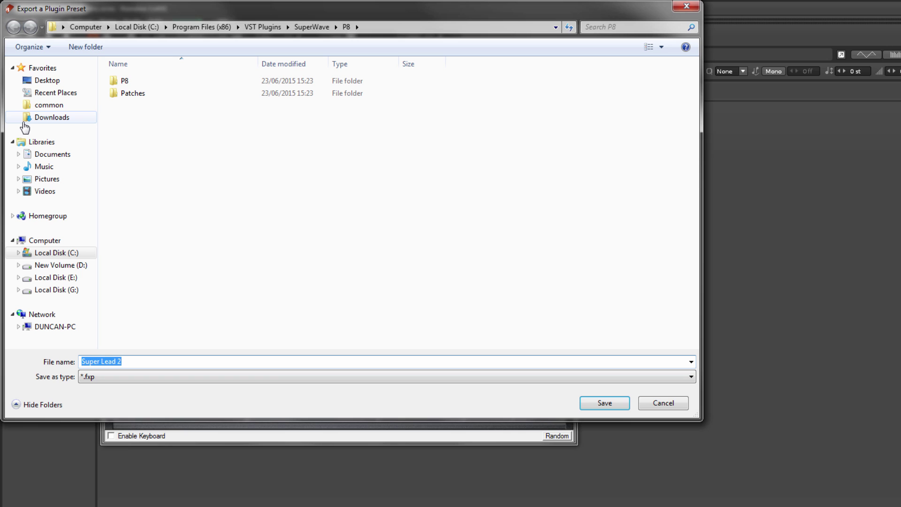
pyautogui.click(663, 404)
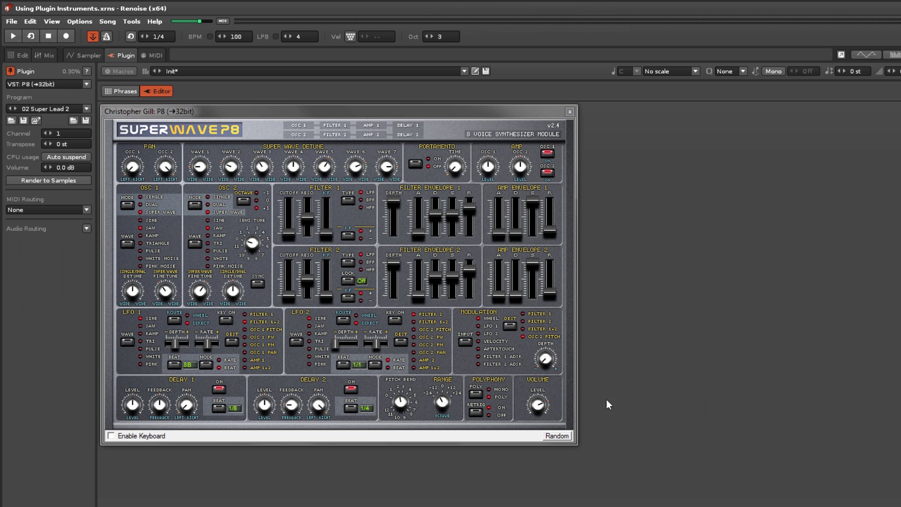
pyautogui.click(72, 121)
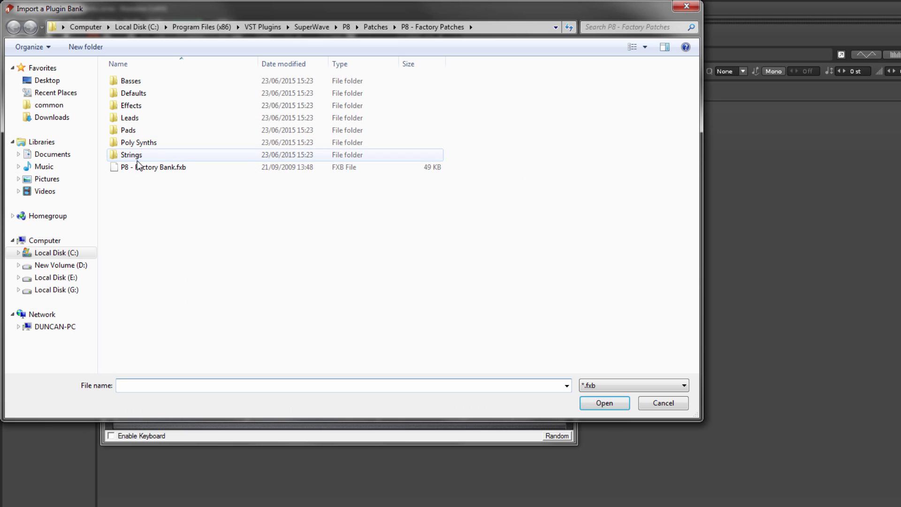
pyautogui.click(662, 405)
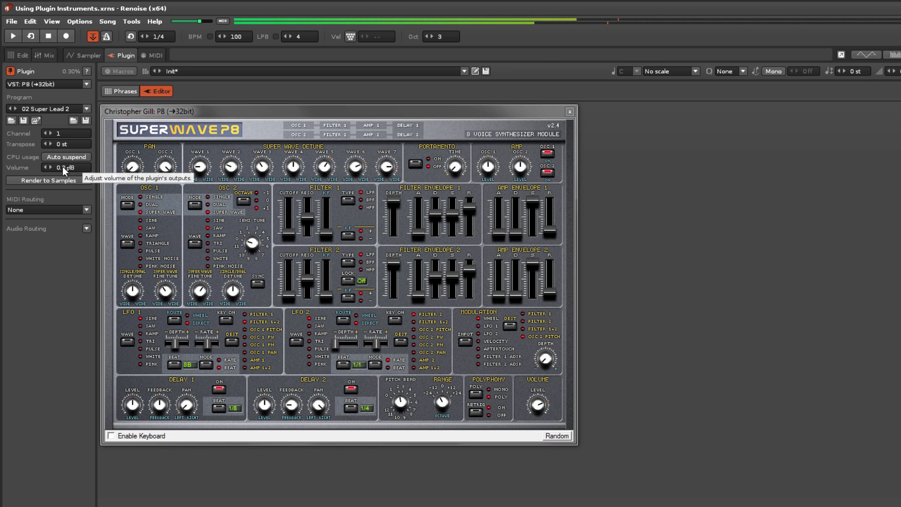
# Adjust P8's output volume and transposition, and toggle its automatic CPU suspension
pyautogui.moveTo(63, 167)
pyautogui.mouseDown()
pyautogui.moveTo(63, 185)
pyautogui.moveTo(63, 159)
pyautogui.moveTo(63, 172)
pyautogui.mouseUp()
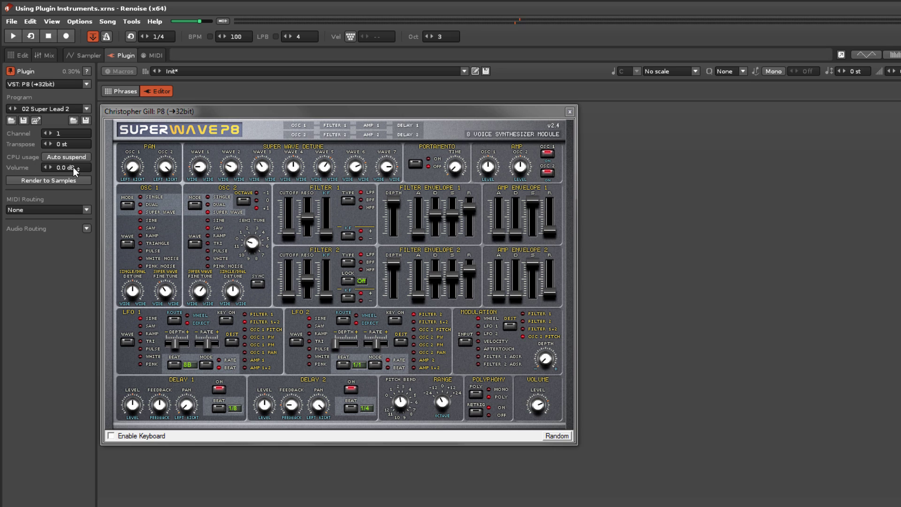
pyautogui.moveTo(63, 146)
pyautogui.mouseDown()
pyautogui.moveTo(63, 131)
pyautogui.moveTo(63, 155)
pyautogui.moveTo(72, 144)
pyautogui.mouseUp()
pyautogui.click(75, 157)
# Select the Super Quartet instrument, set its MIDI channel to 2, and raise it to 4
pyautogui.hotkey('ctrl', 'Down')
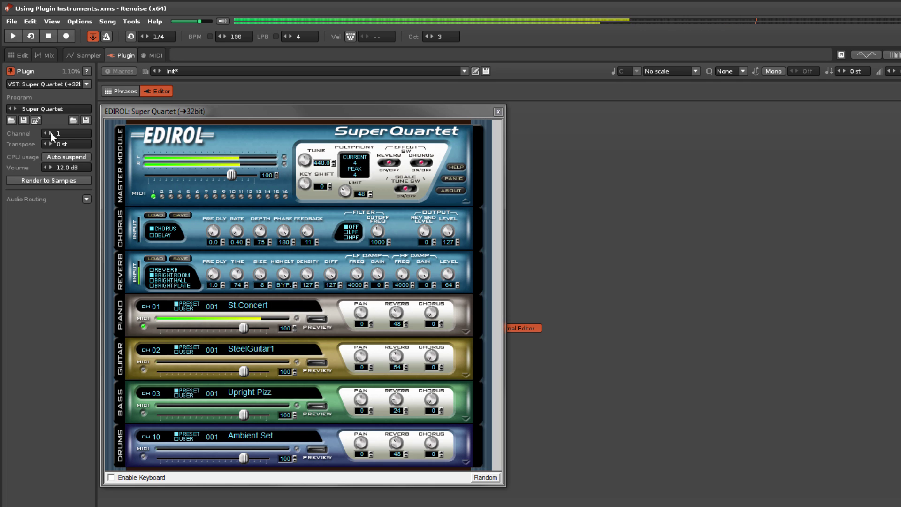
pyautogui.click(51, 133)
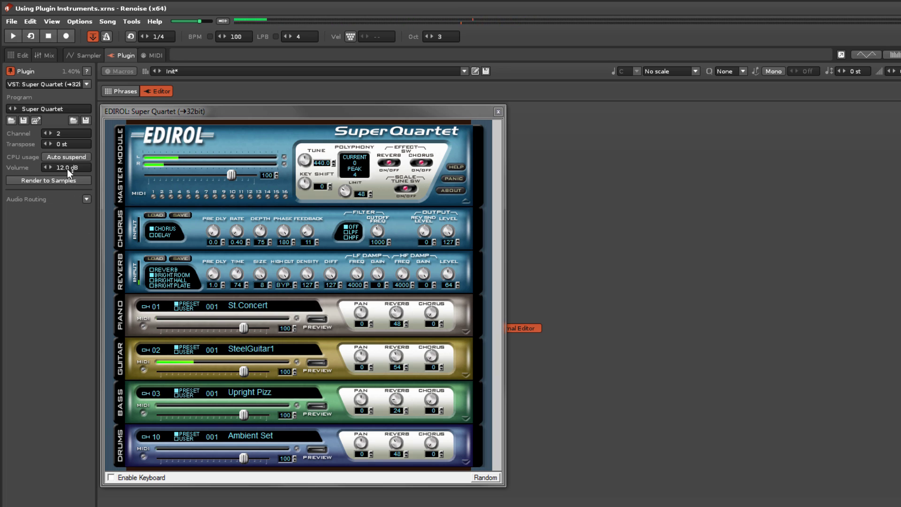
pyautogui.click(50, 134)
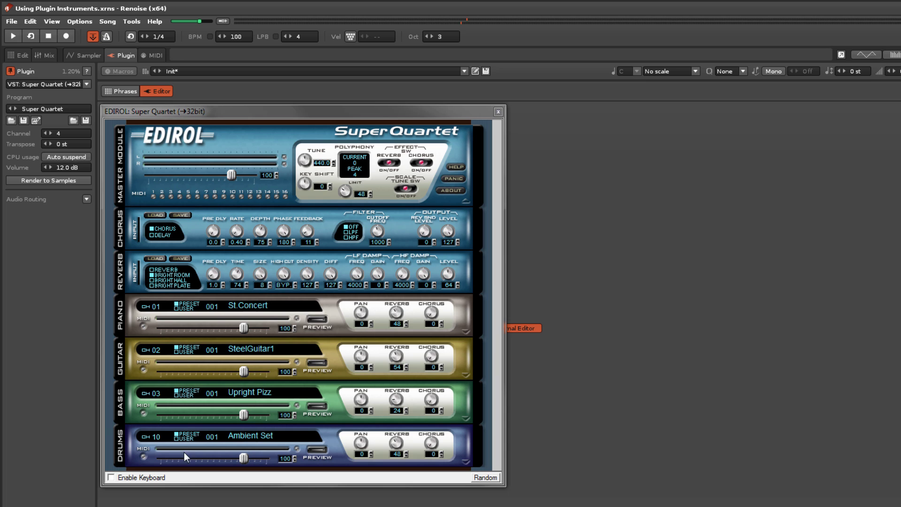
# Set the Drums part's MIDI channel to CH 4 in Super Quartet
pyautogui.click(155, 436)
pyautogui.click(156, 438)
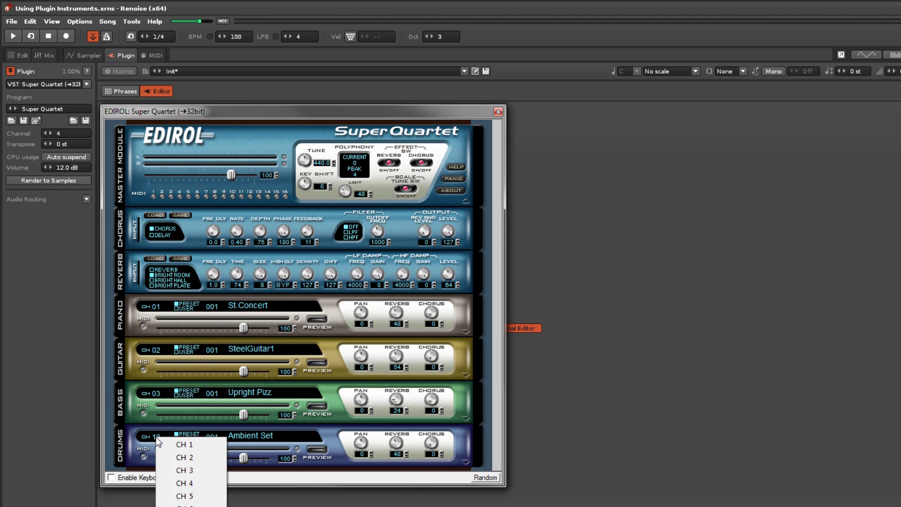
pyautogui.click(188, 489)
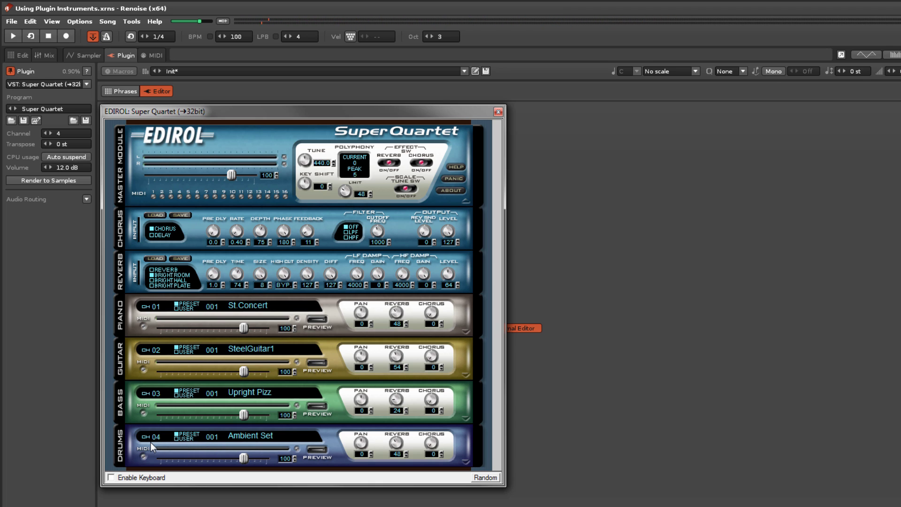
# Select the P8 instrument, route its audio bus to Track 03, and show the pattern editor's tracks
pyautogui.hotkey('ctrl', 'Down')
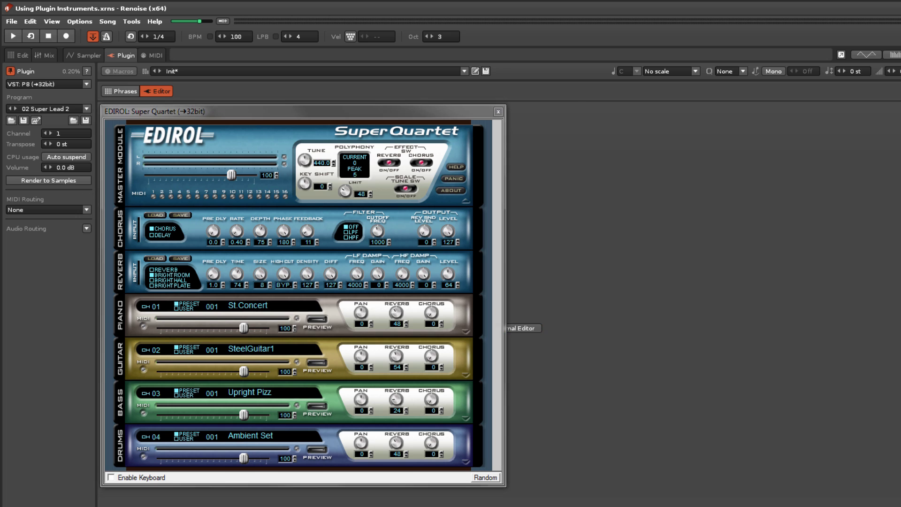
pyautogui.click(87, 229)
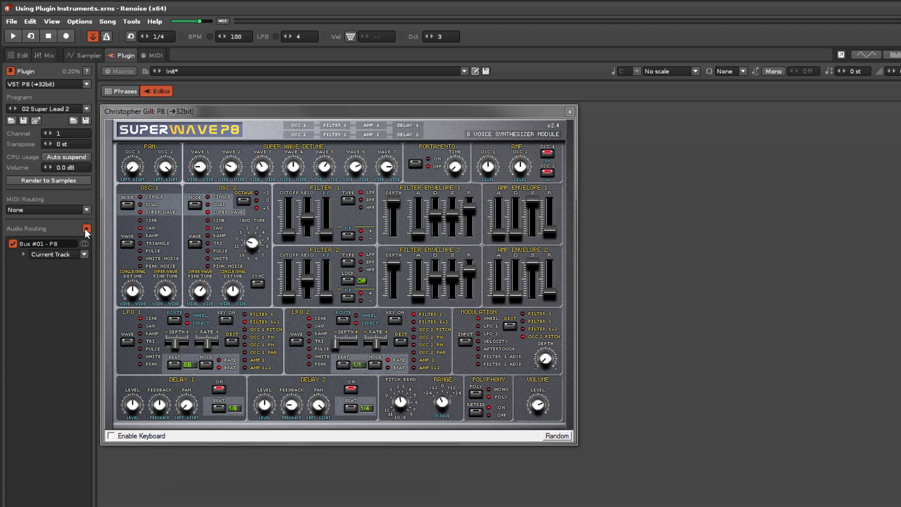
pyautogui.click(84, 254)
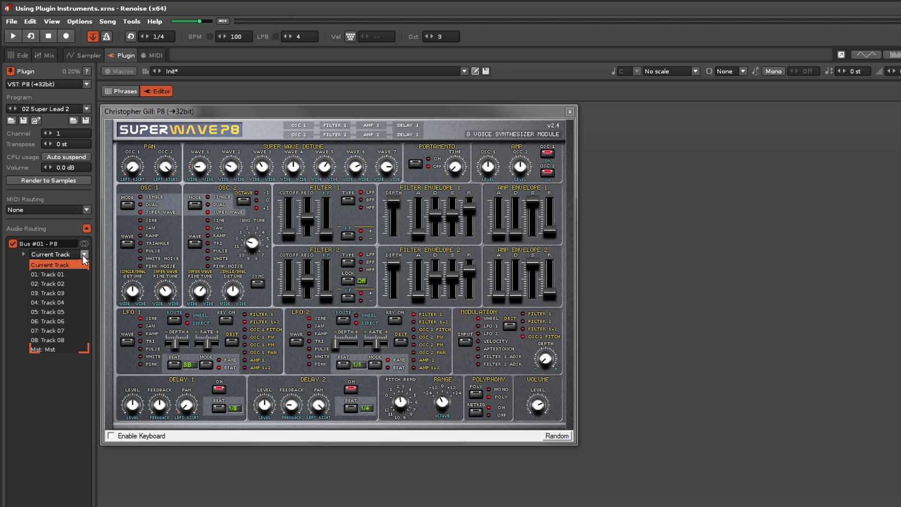
pyautogui.click(60, 292)
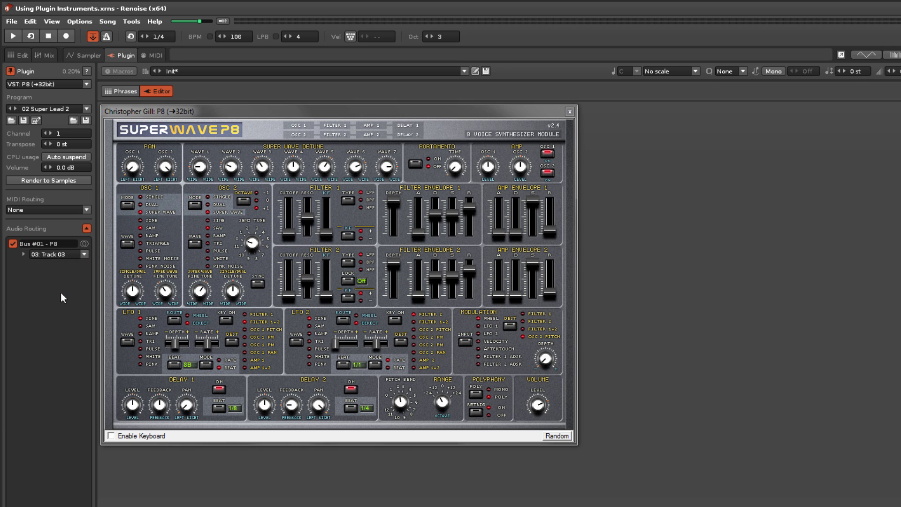
pyautogui.click(21, 56)
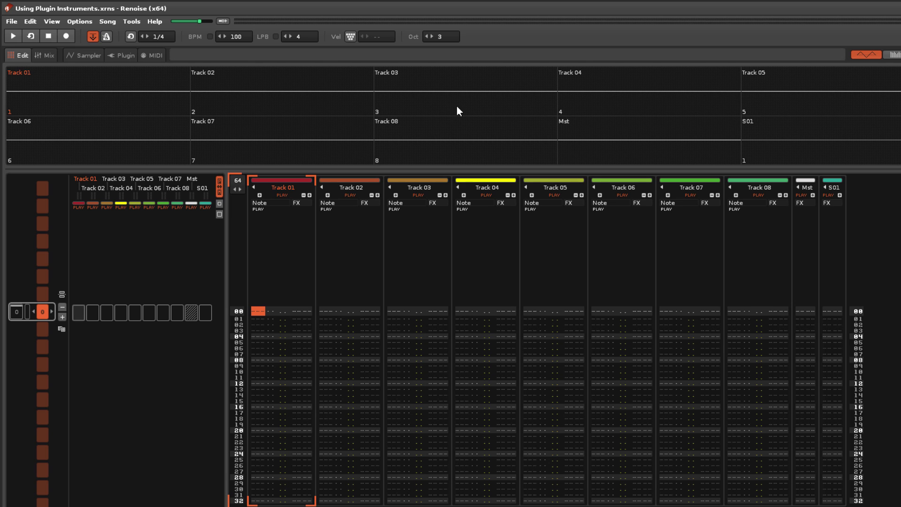
# Enable all four Super Quartet audio buses and route Bus #01 to #04 to Track 01, 02, 03 and 04 respectively
pyautogui.click(113, 55)
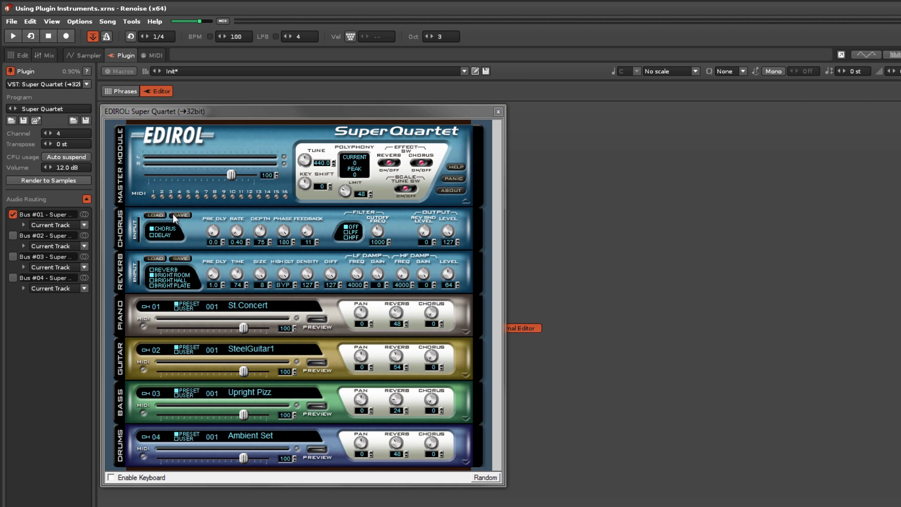
pyautogui.click(13, 278)
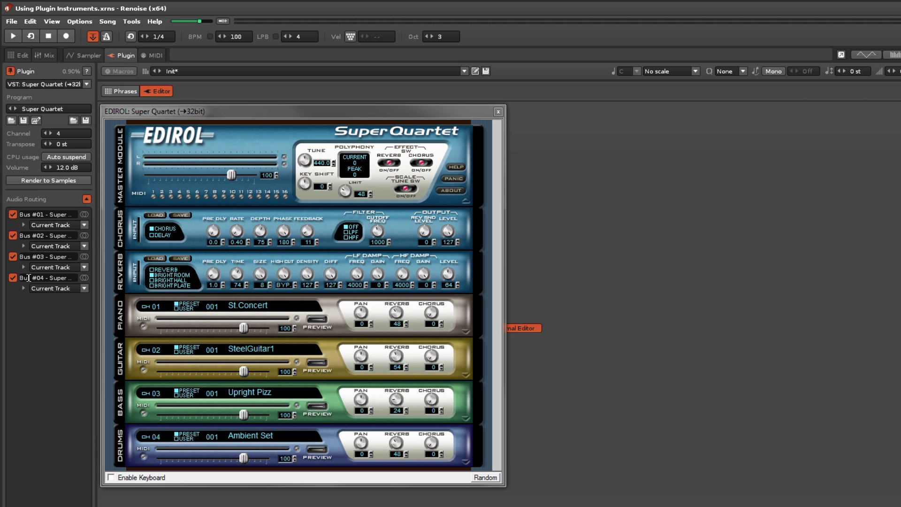
pyautogui.click(84, 225)
pyautogui.click(64, 245)
pyautogui.click(65, 247)
pyautogui.click(66, 276)
pyautogui.click(85, 267)
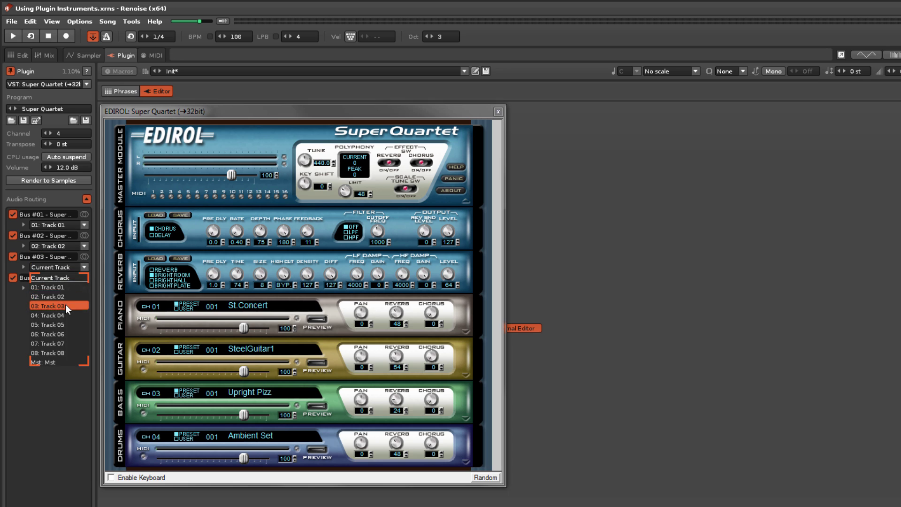
pyautogui.click(66, 305)
pyautogui.click(83, 287)
pyautogui.click(67, 336)
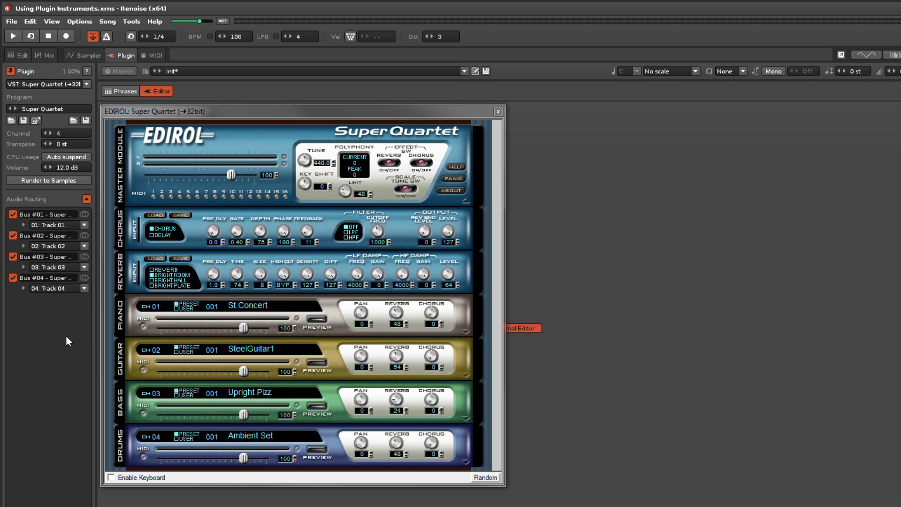
# Assign Super Quartet's Piano, Guitar, Bass and Drums parts to Outputs 1, 2, 3 and 4 respectively
pyautogui.rightClick(117, 322)
pyautogui.moveTo(150, 327)
pyautogui.click(235, 327)
pyautogui.rightClick(122, 351)
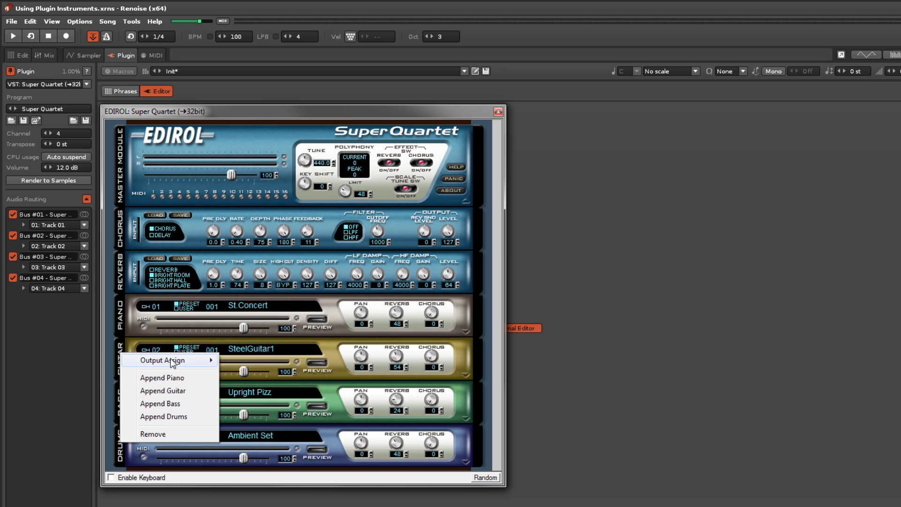
pyautogui.moveTo(160, 356)
pyautogui.click(248, 368)
pyautogui.rightClick(120, 399)
pyautogui.moveTo(176, 406)
pyautogui.click(249, 431)
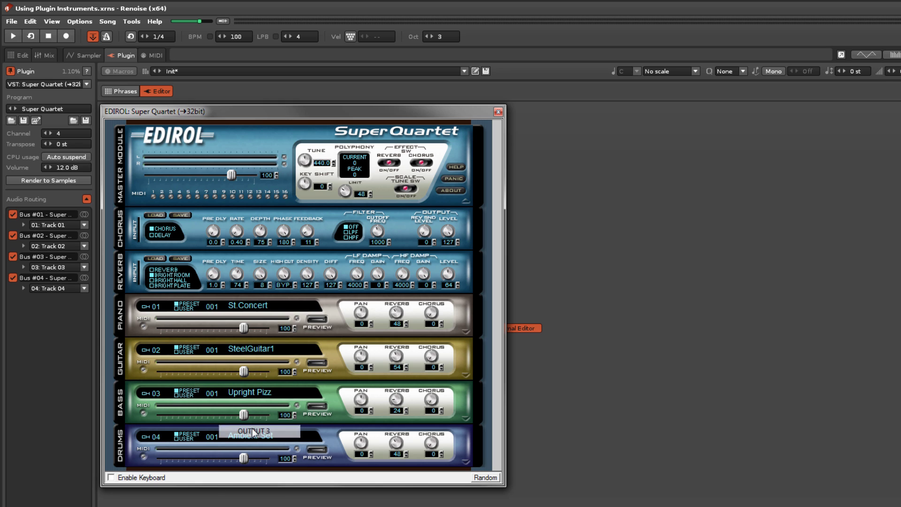
pyautogui.rightClick(120, 446)
pyautogui.moveTo(164, 453)
pyautogui.click(251, 491)
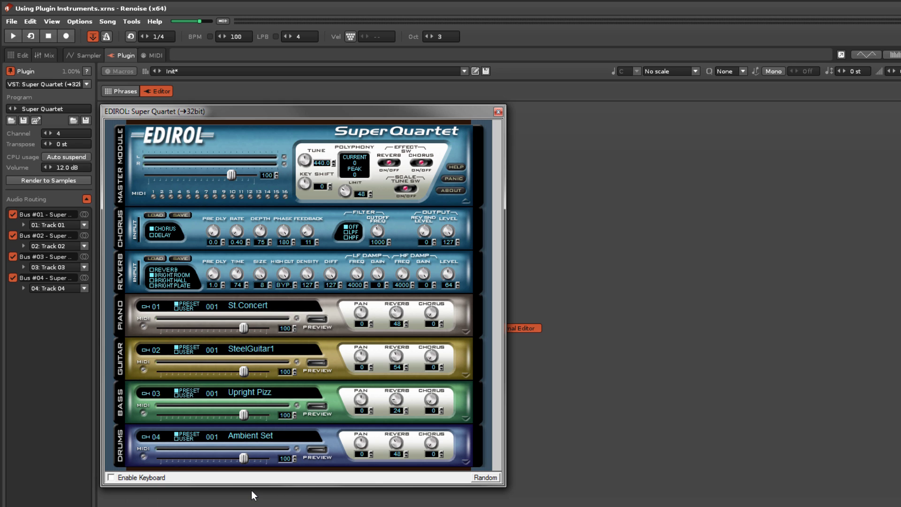
# Display the track scopes and step Super Quartet's MIDI channel down through 3 to 1
pyautogui.click(866, 54)
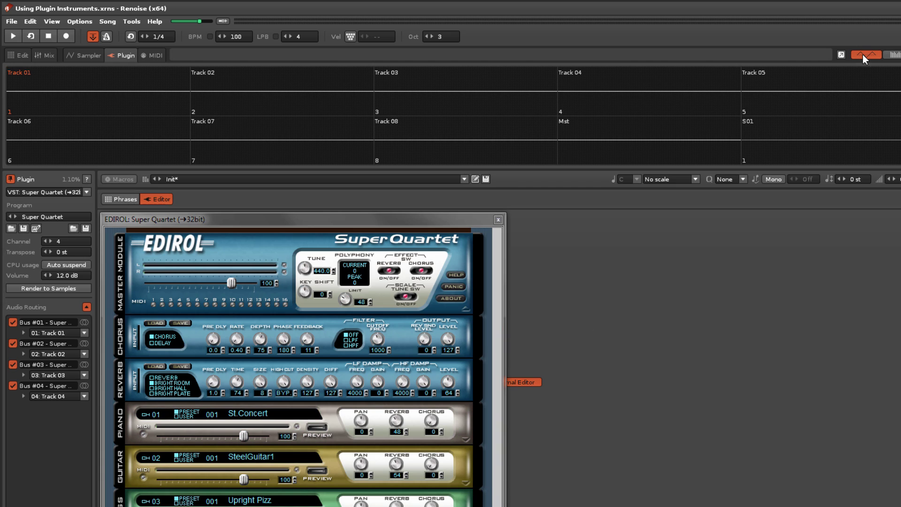
pyautogui.click(45, 242)
pyautogui.click(45, 241)
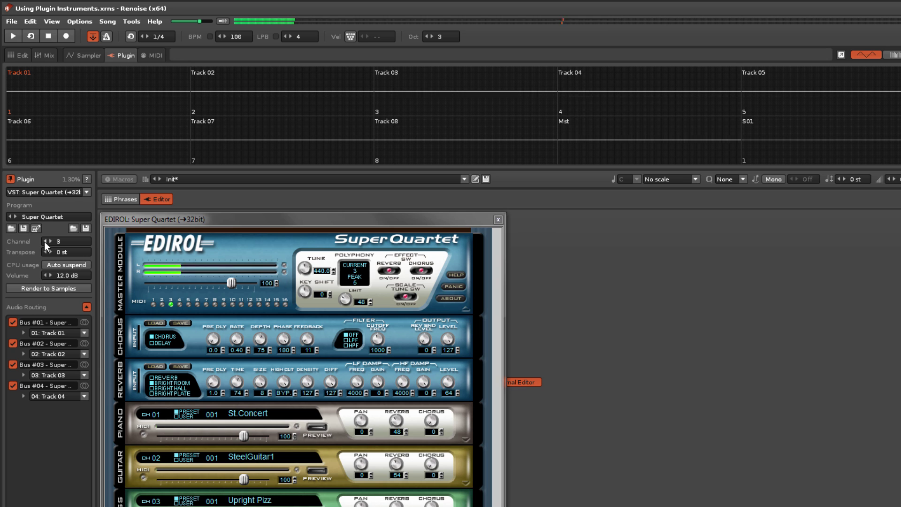
pyautogui.click(45, 241)
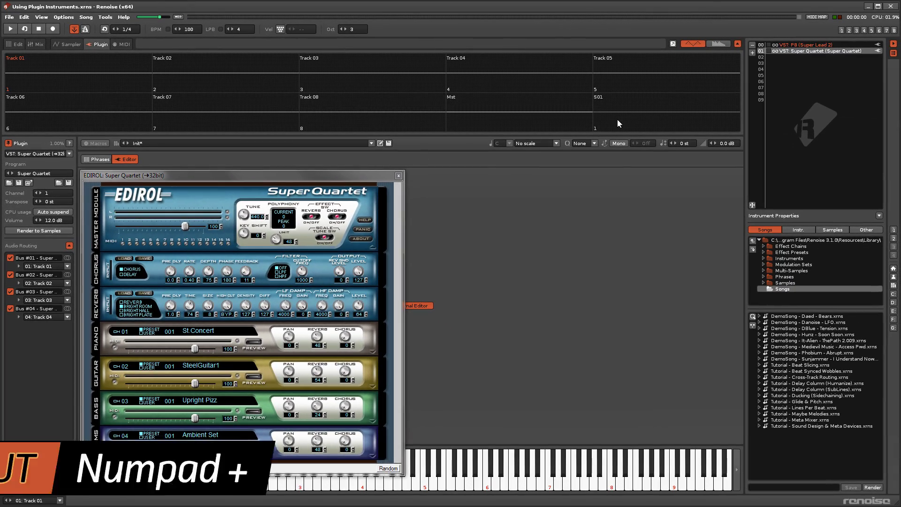
# Load a VST alias of Super Quartet into the empty instrument slot 02
pyautogui.press('KP_Add')
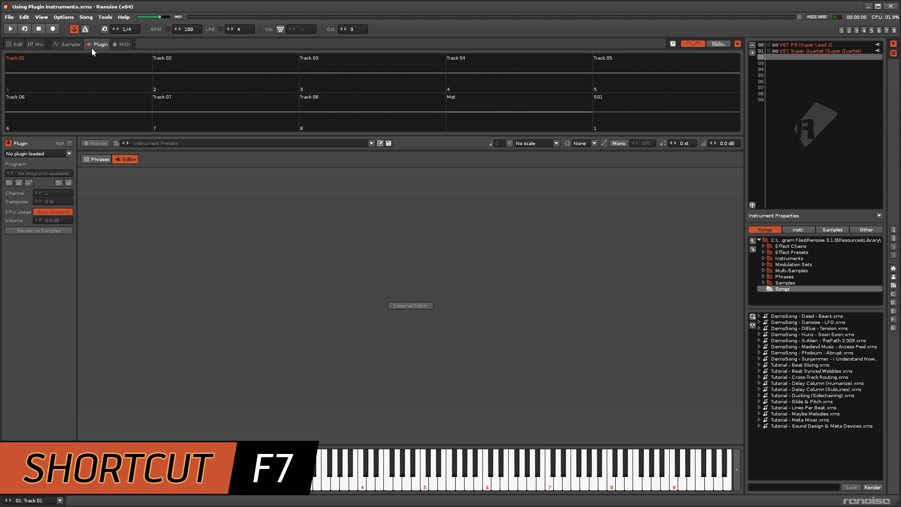
pyautogui.click(96, 45)
pyautogui.click(68, 153)
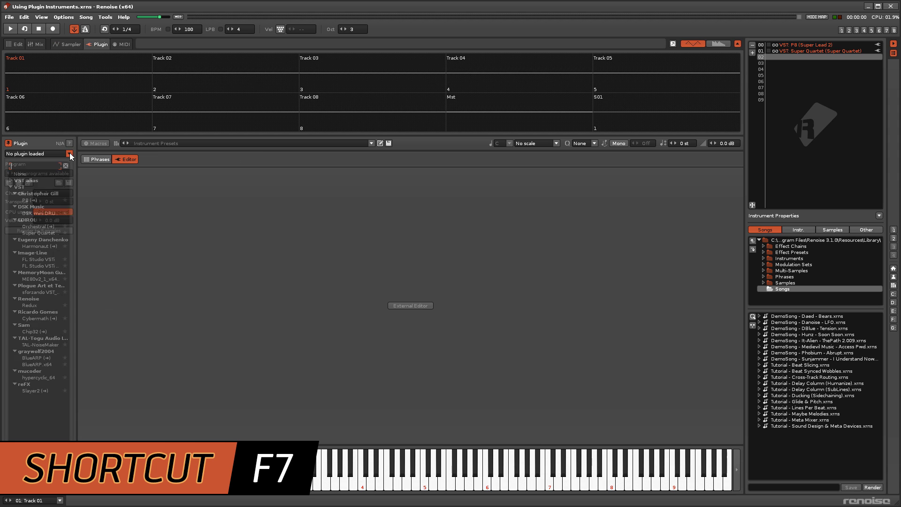
pyautogui.click(11, 181)
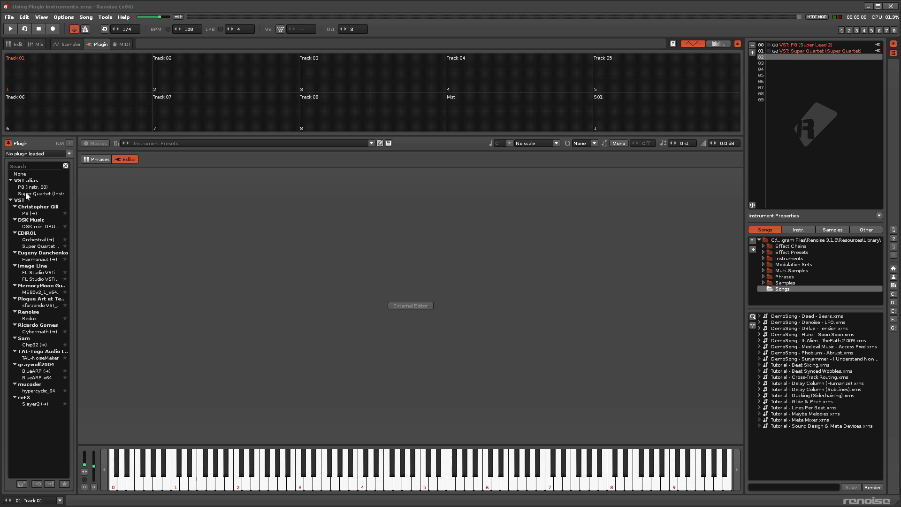
pyautogui.click(26, 194)
# Load further VST aliases of Super Quartet into instrument slots 03 and 04
pyautogui.hotkey('ctrl', 'Down')
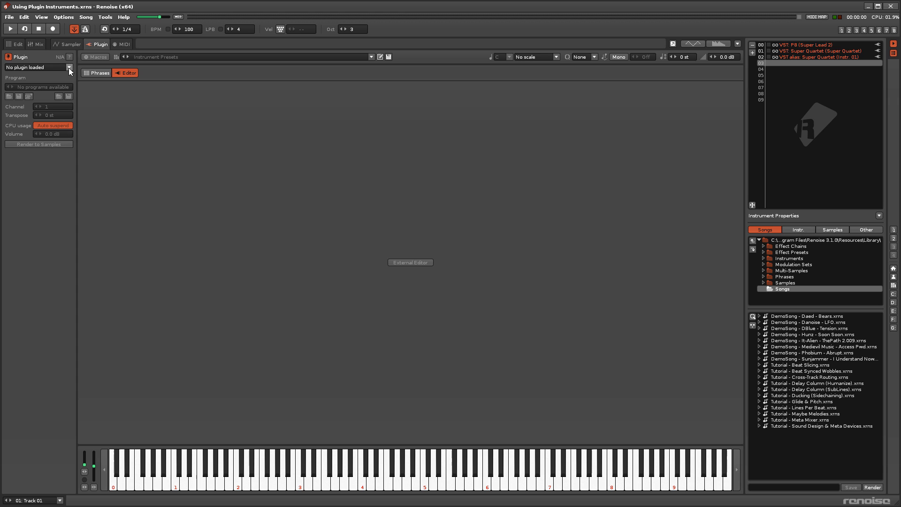
pyautogui.click(68, 67)
pyautogui.press('Escape')
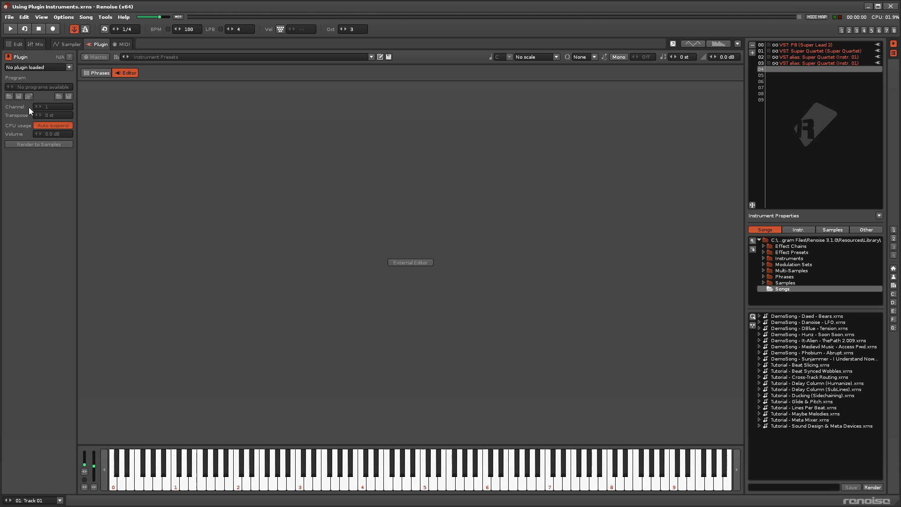
pyautogui.click(69, 68)
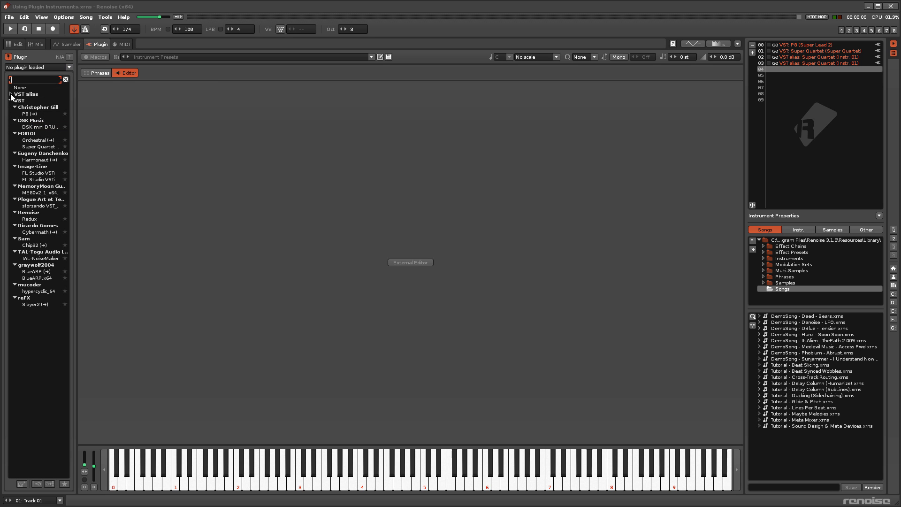
pyautogui.click(11, 94)
pyautogui.click(24, 107)
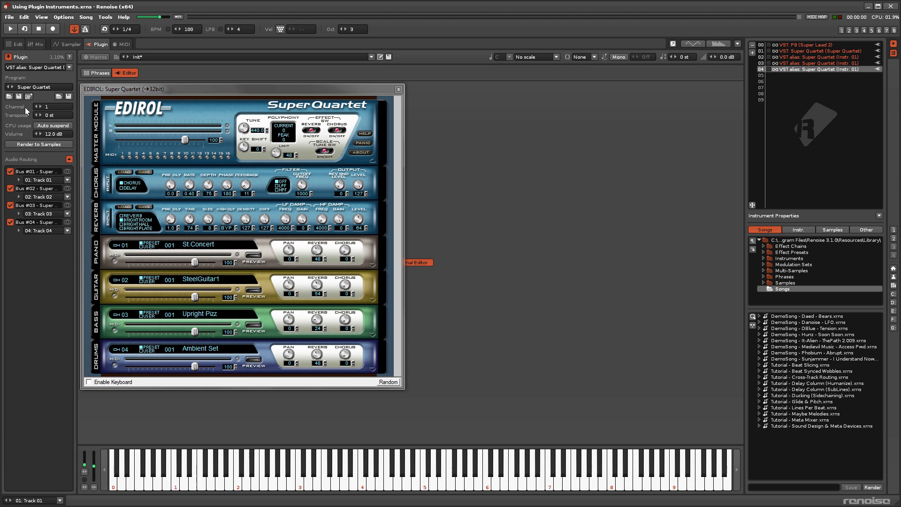
# Set the MIDI channels of the Super Quartet aliases in slots 04, 03 and 02 to 4, 3 and 2
pyautogui.click(40, 107)
pyautogui.click(40, 107)
pyautogui.click(40, 107)
pyautogui.press('Up')
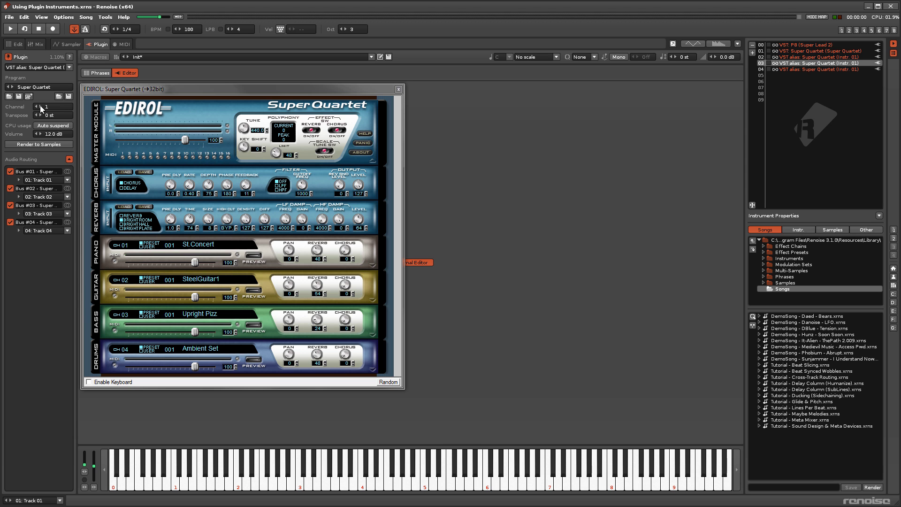
pyautogui.press('Up')
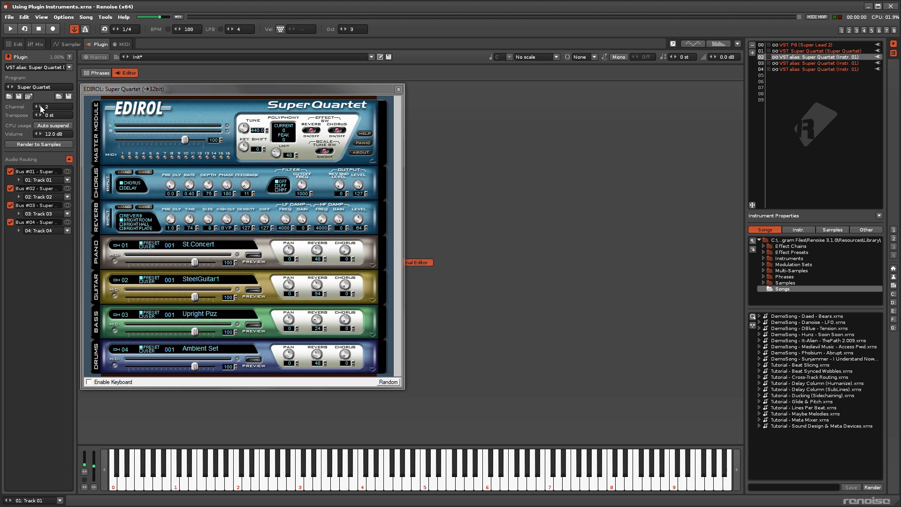
# Display the track scopes and play a note on each Super Quartet instrument from slot 01 to 04
pyautogui.press('Up')
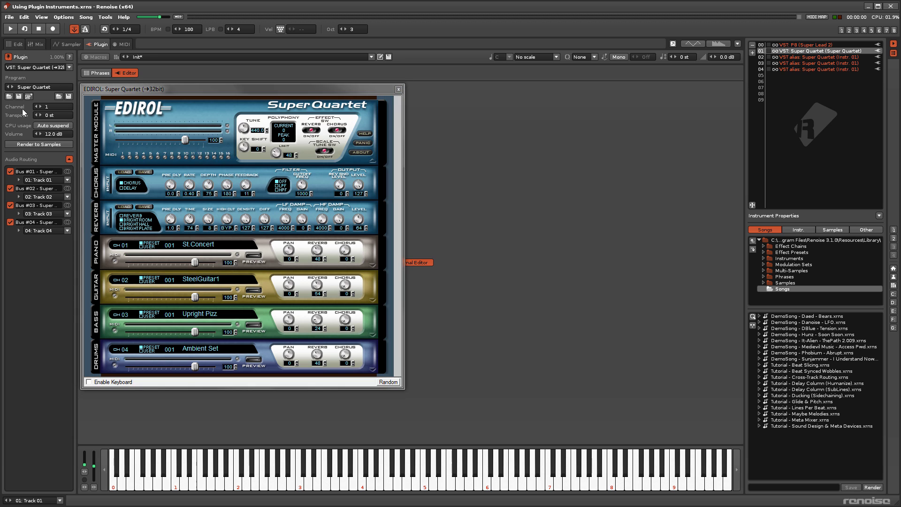
pyautogui.click(690, 42)
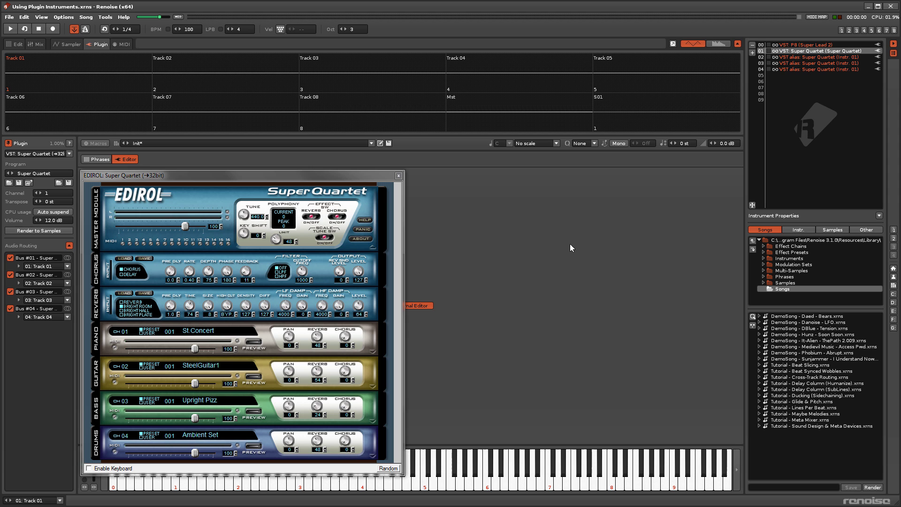
pyautogui.press('q')
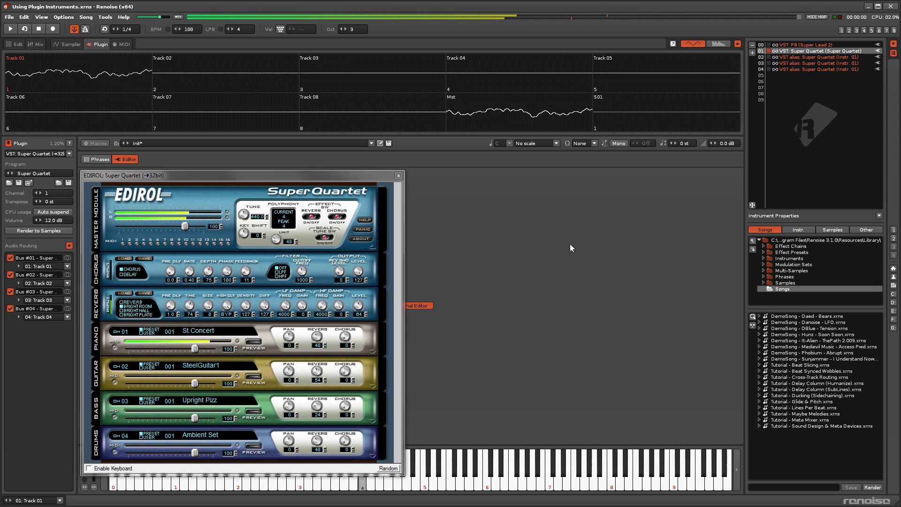
pyautogui.press('Down')
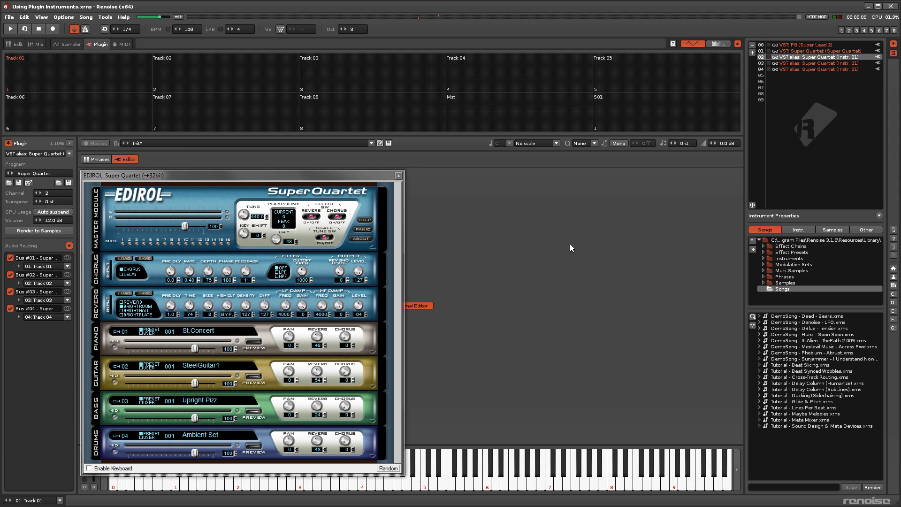
pyautogui.press('q')
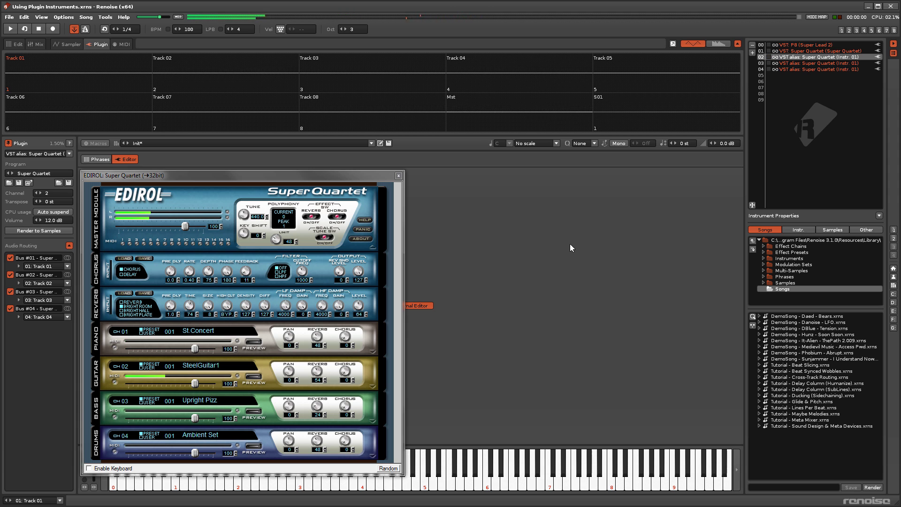
pyautogui.press('Down')
pyautogui.press('q')
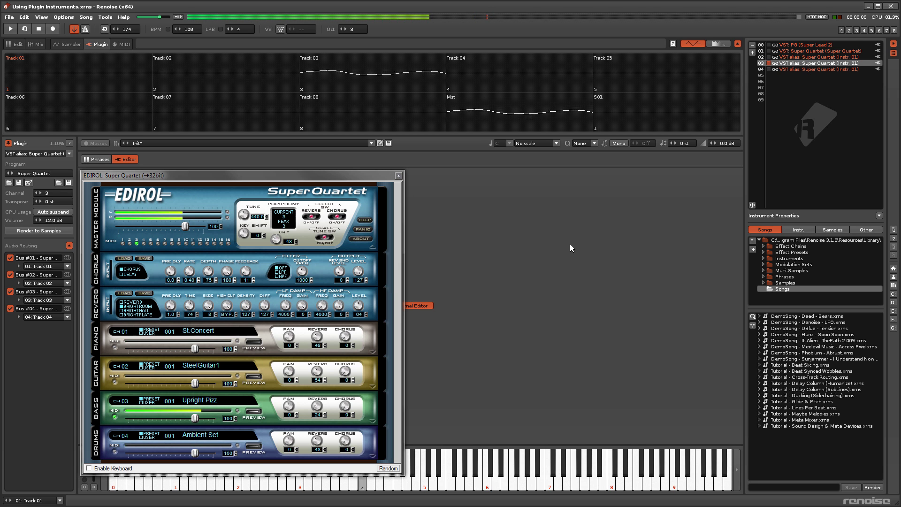
pyautogui.press('Down')
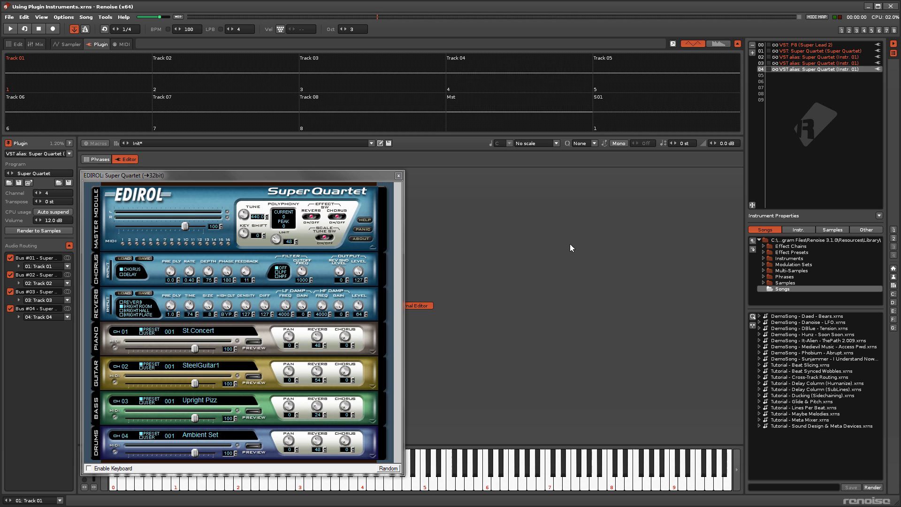
pyautogui.press('q')
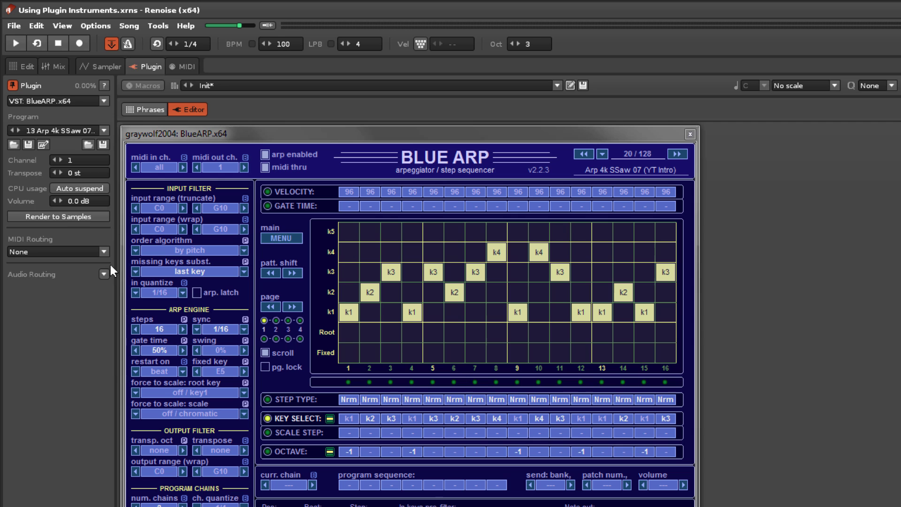
# Route BlueARP's MIDI output to the P8 (Super Lead 2) instrument, accepting the instrument move that gives the correct processing order
pyautogui.click(69, 168)
pyautogui.click(89, 273)
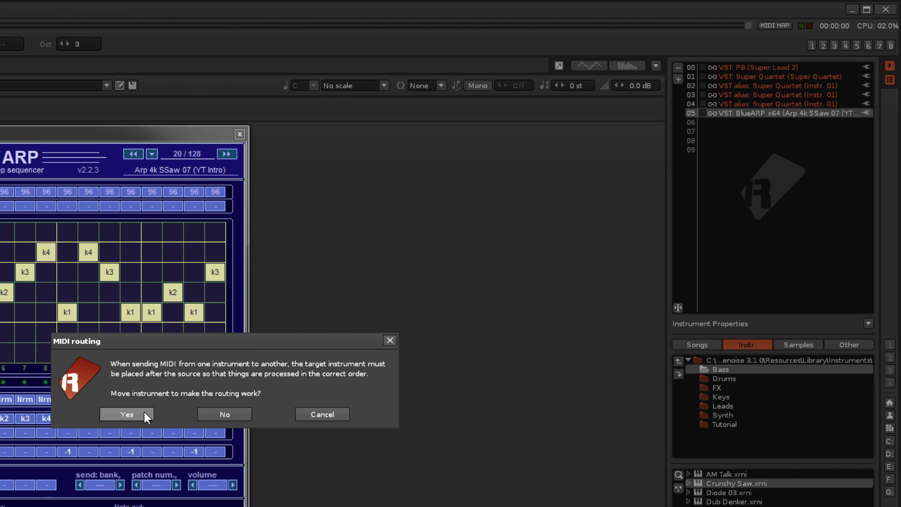
pyautogui.click(145, 413)
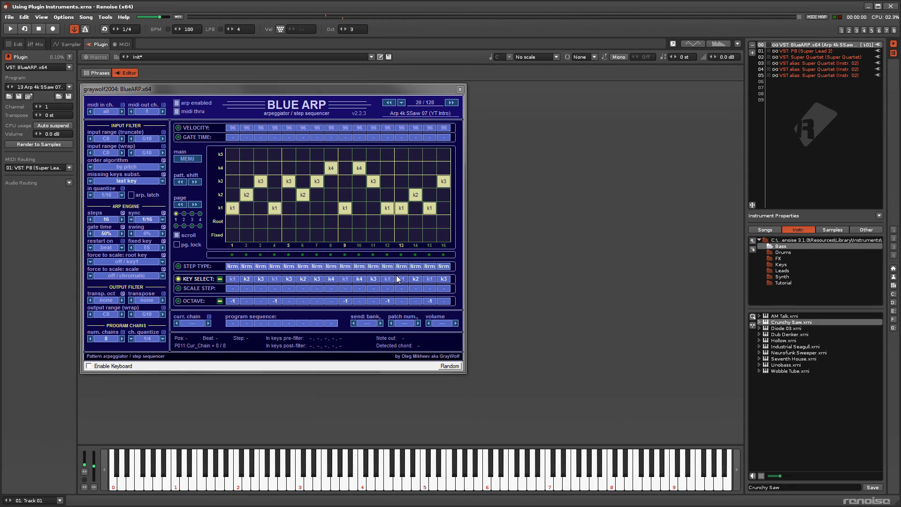
# Load Crunchy Saw.xrni into the empty instrument slot 06 and route BlueARP's MIDI output to it
pyautogui.click(802, 81)
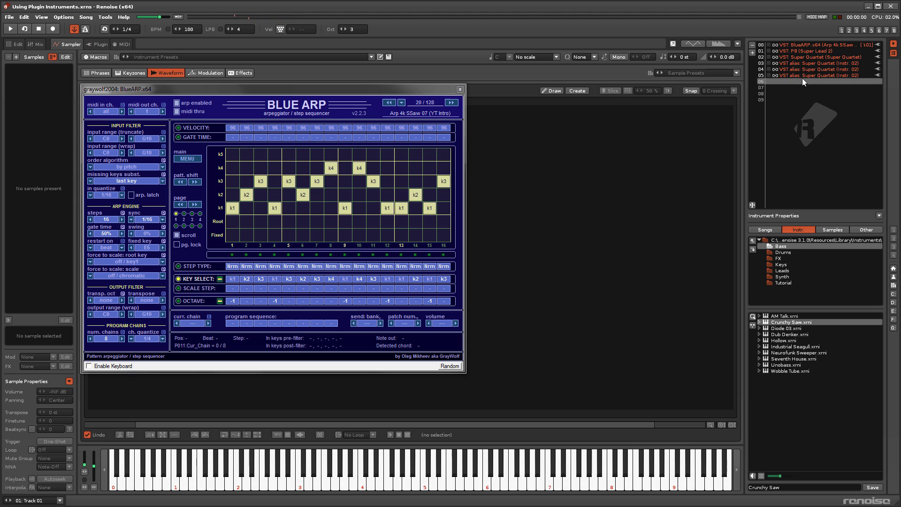
pyautogui.doubleClick(799, 323)
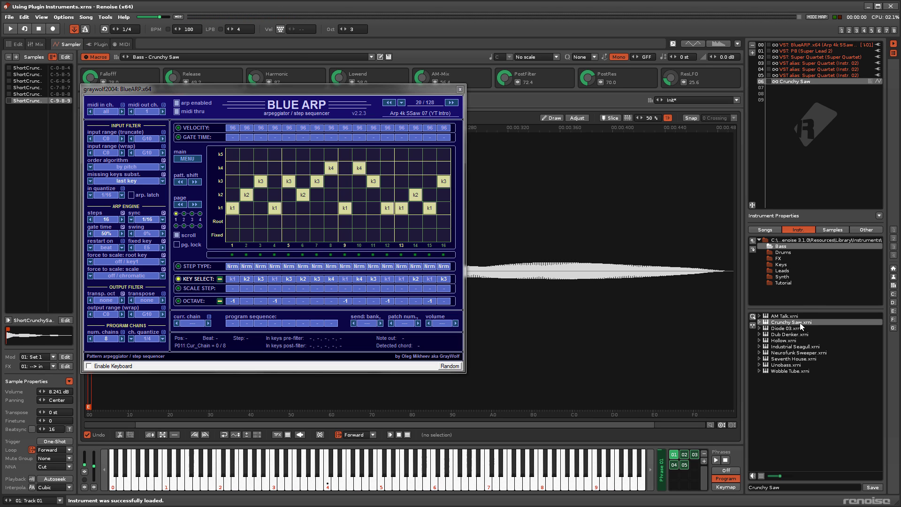
pyautogui.click(806, 45)
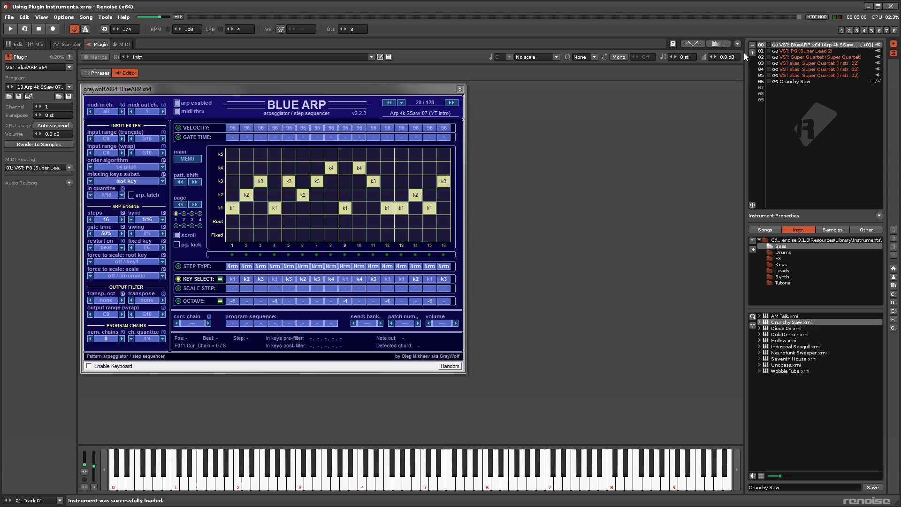
pyautogui.click(69, 167)
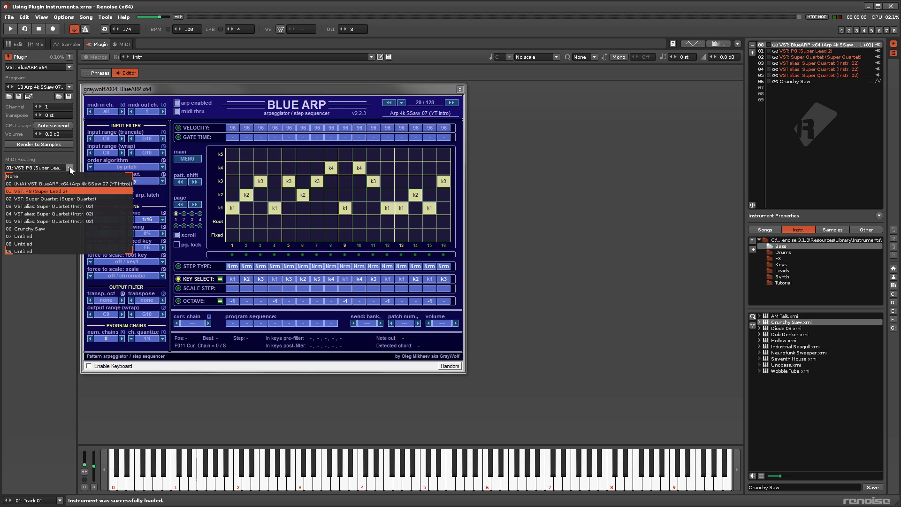
pyautogui.click(45, 226)
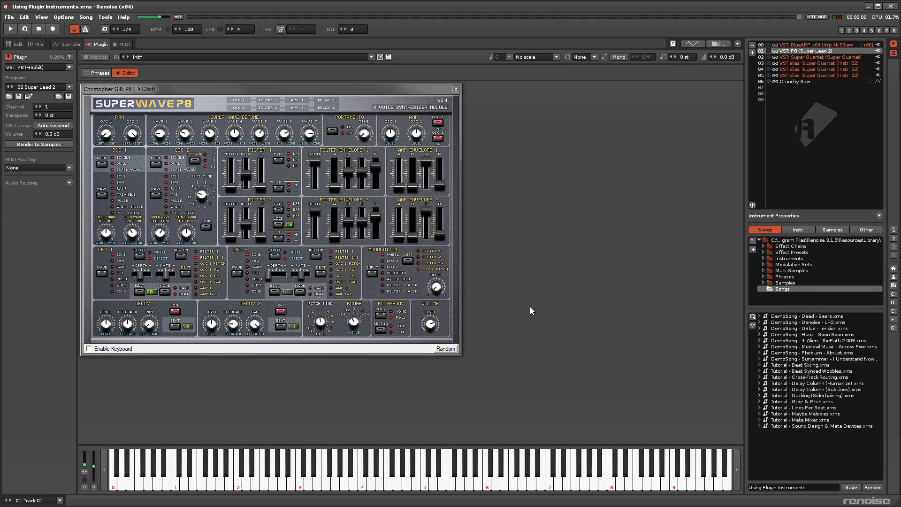
# Render the P8 plugin to samples in instrument slot 07, keeping the offered sampling settings, and close the Plugin Grabber
pyautogui.click(46, 145)
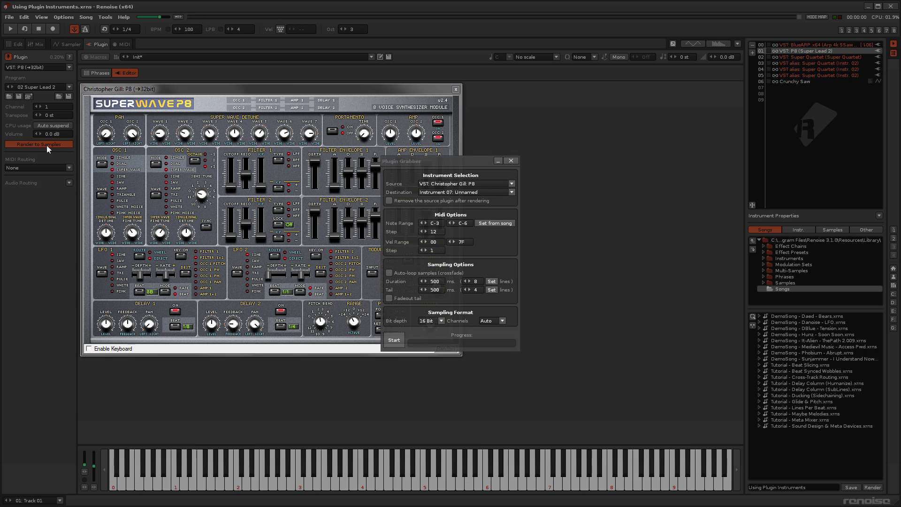
pyautogui.click(393, 338)
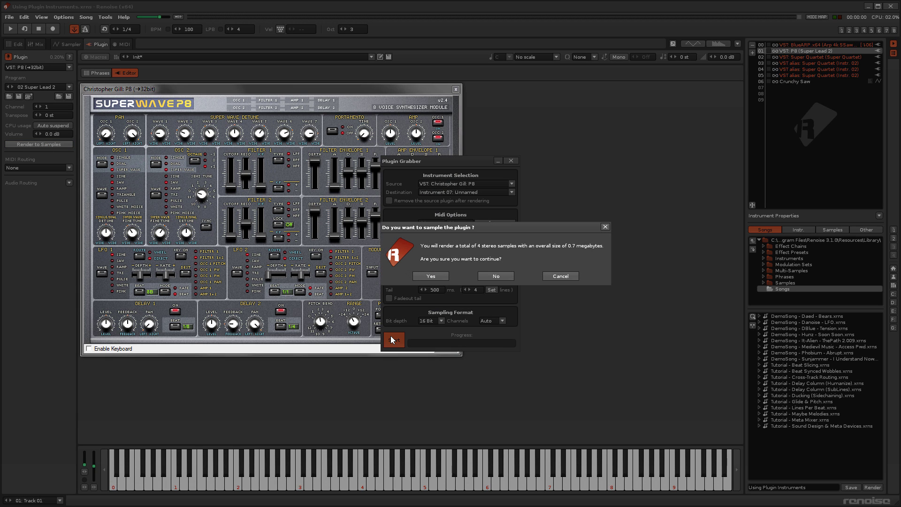
pyautogui.click(430, 276)
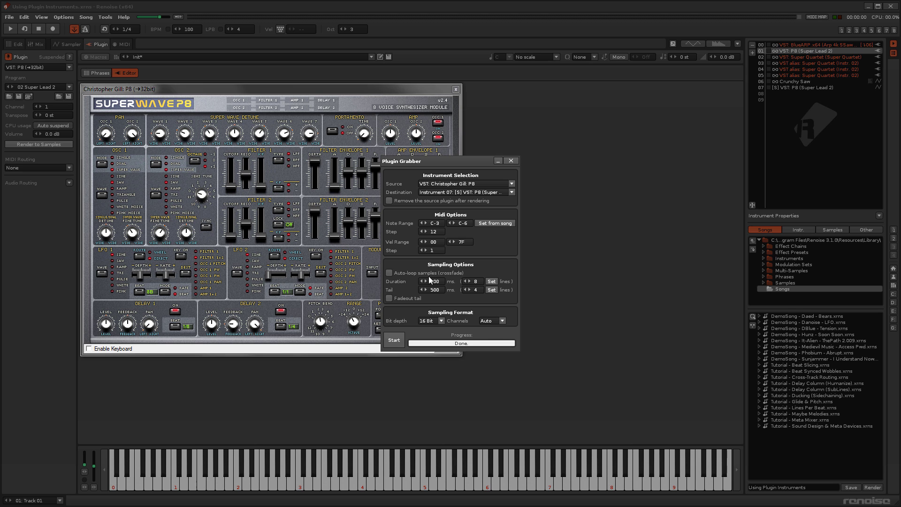
pyautogui.click(510, 162)
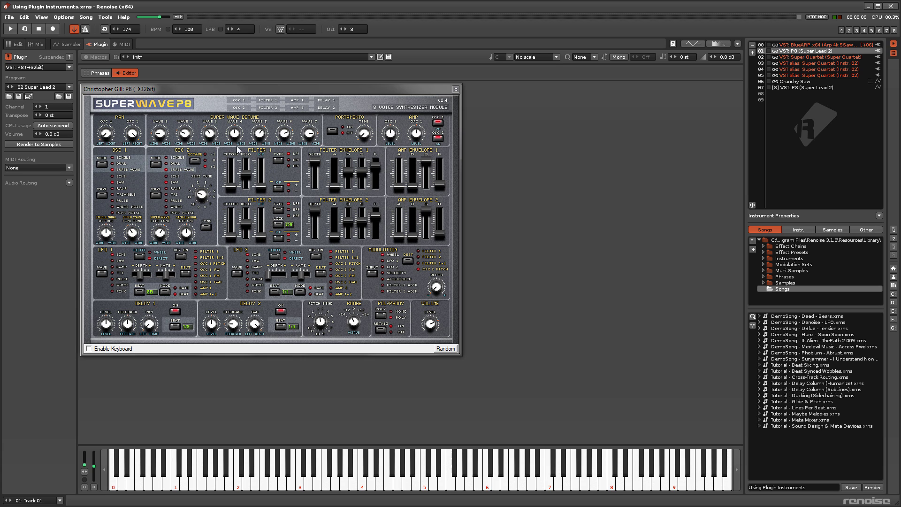
# View the compatibility options of the P8 instrument plugin and of the CamelCrusher effect on Track 01
pyautogui.click(70, 57)
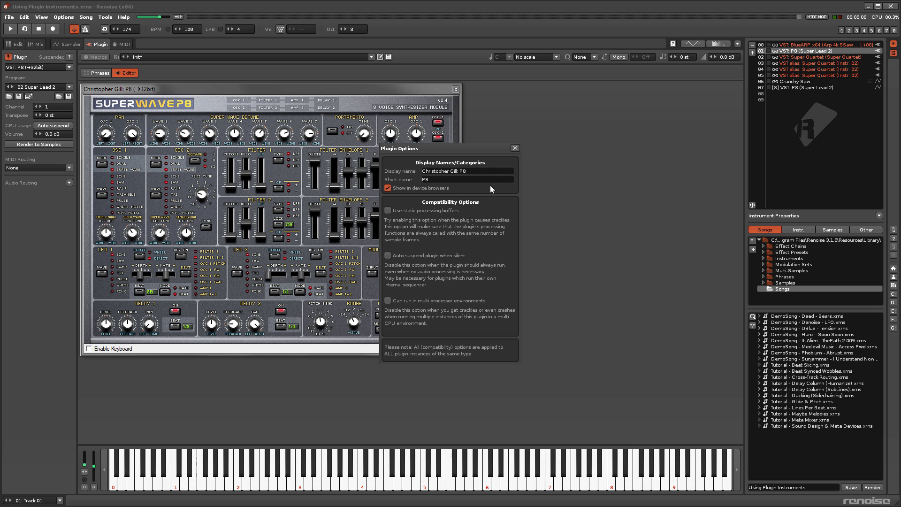
pyautogui.click(515, 148)
pyautogui.click(15, 45)
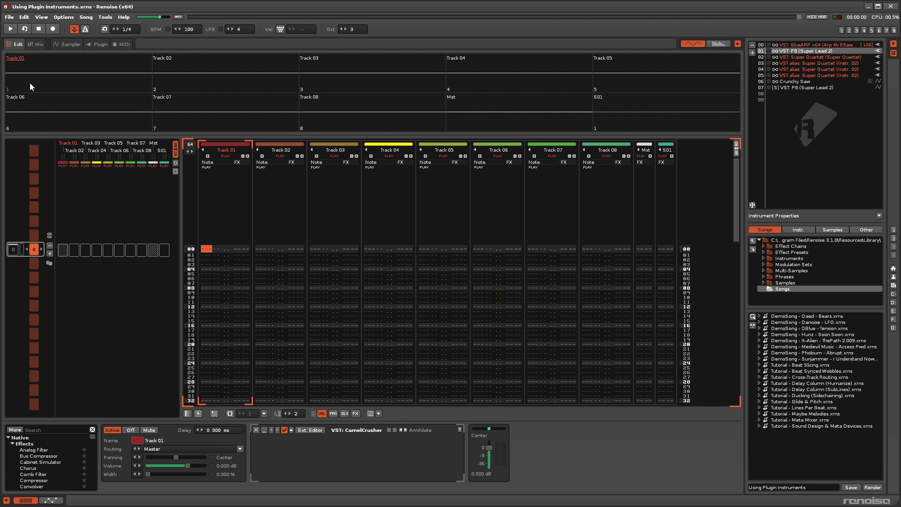
pyautogui.click(460, 430)
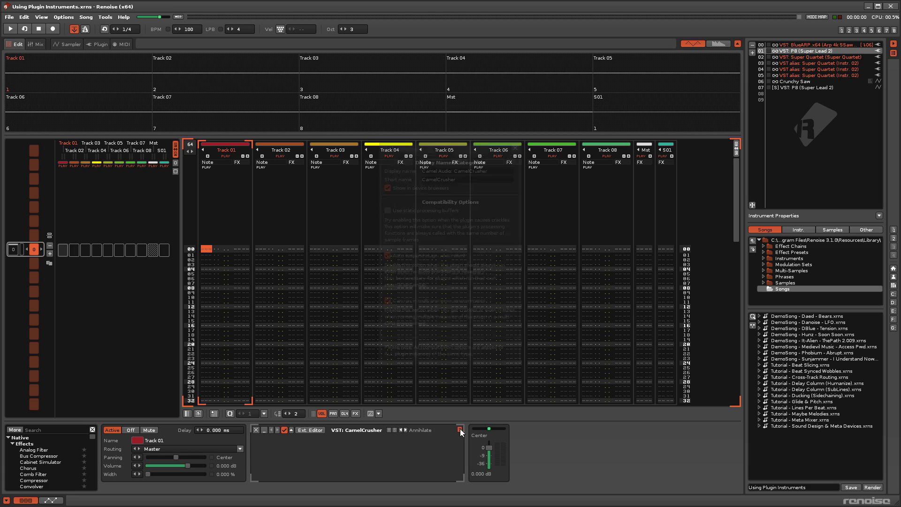